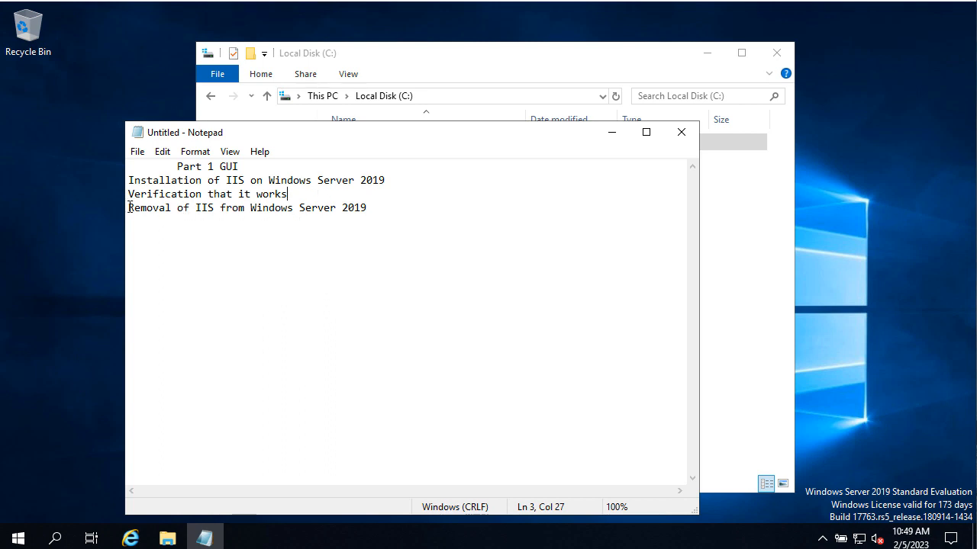
left_click(135, 206)
left_click_drag(135, 207, 374, 209)
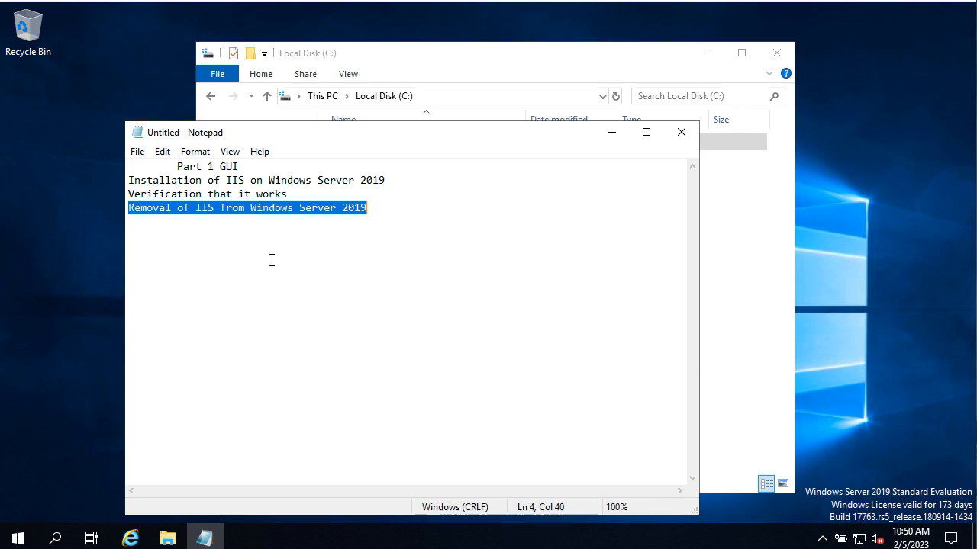
- Search for Server Manager, open it and dismiss the Windows Admin Center message
left_click(56, 540)
type("ser")
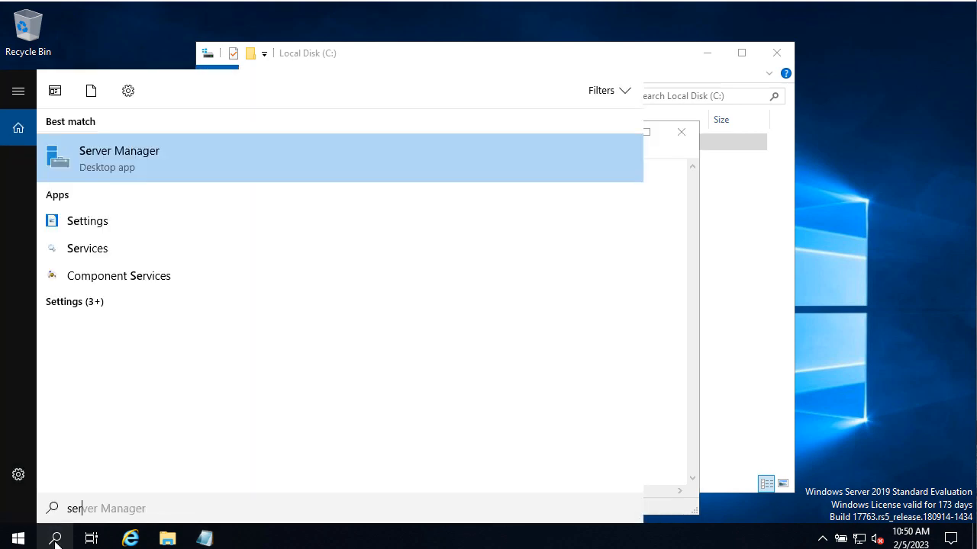
type("ver")
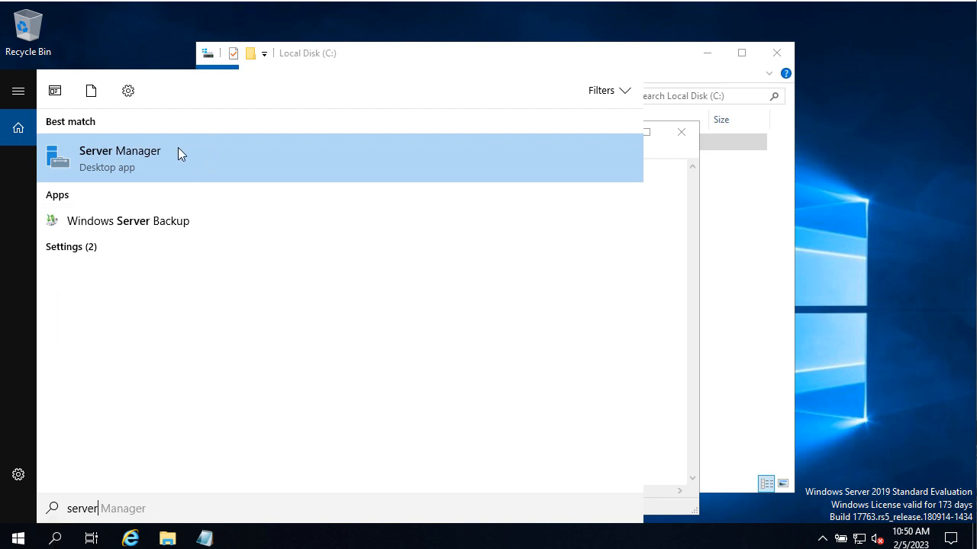
left_click(143, 163)
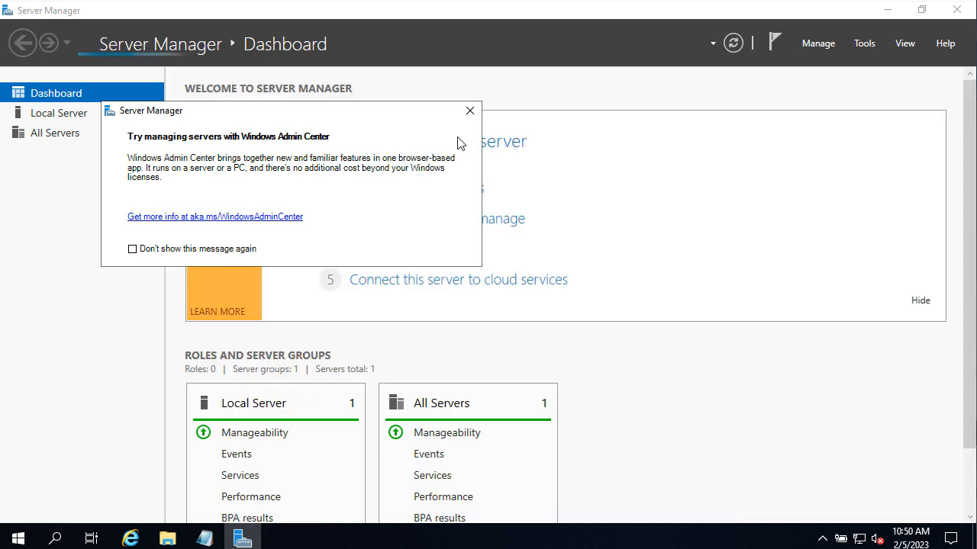
left_click(469, 113)
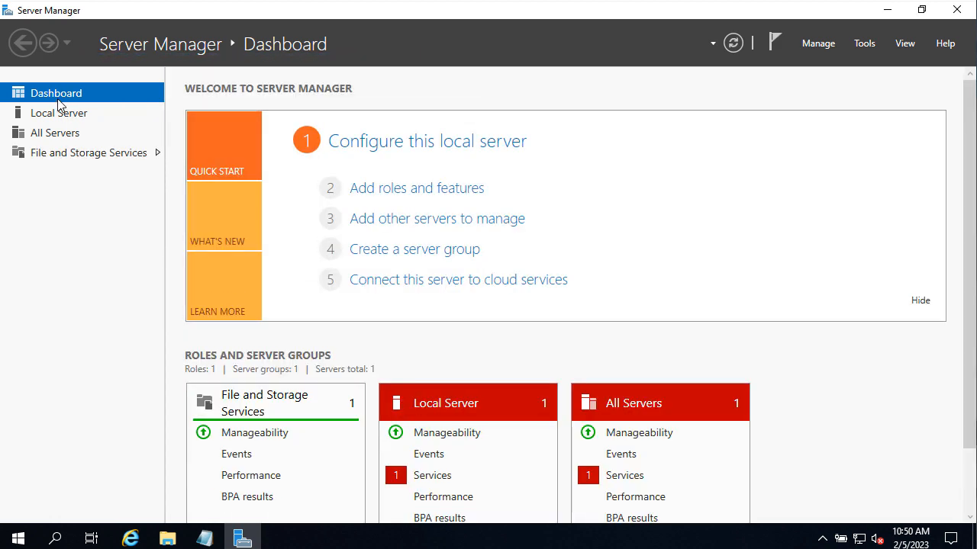
left_click(467, 194)
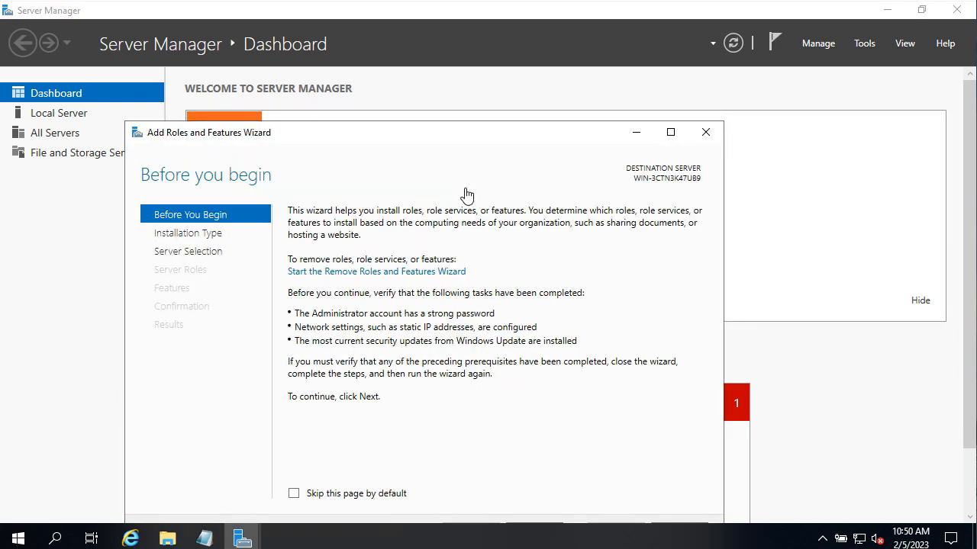
left_click_drag(355, 137, 357, 98)
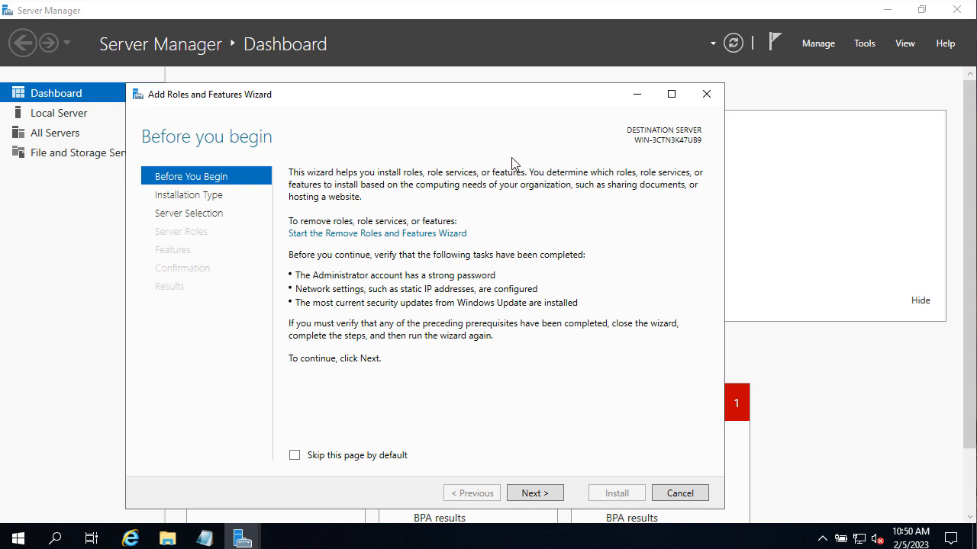
left_click(680, 493)
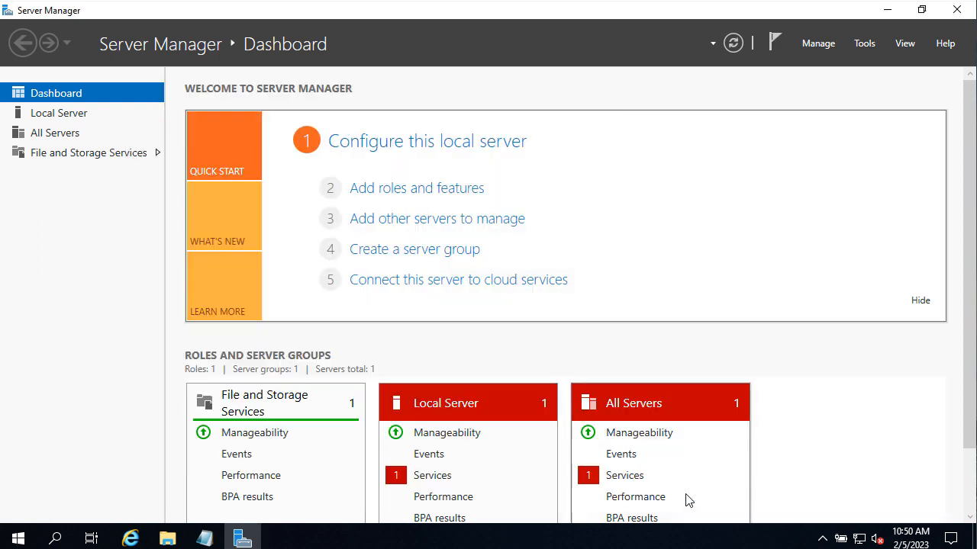
- Start adding roles and features, using a role-based or feature-based installation on server WIN-3CTN3K47UB9 from the server pool
left_click(818, 43)
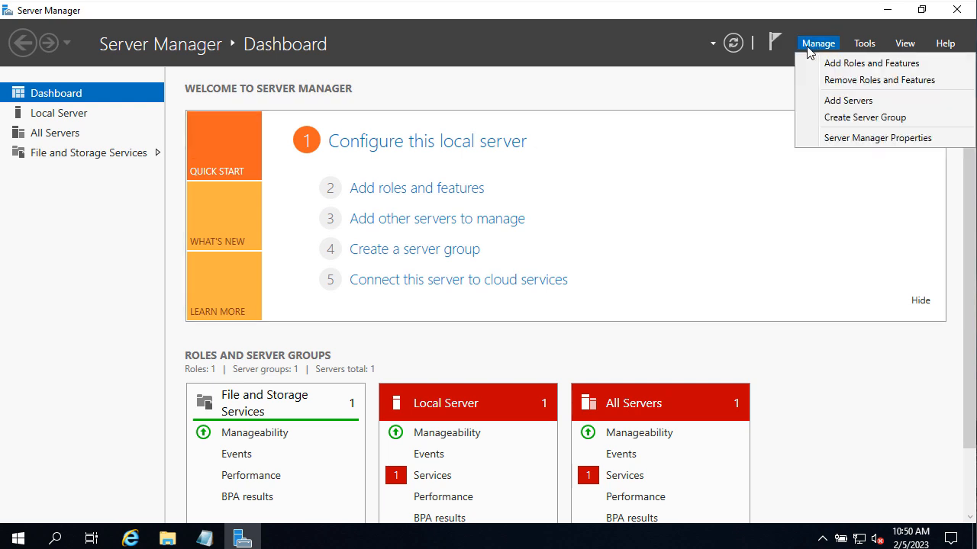
left_click(912, 71)
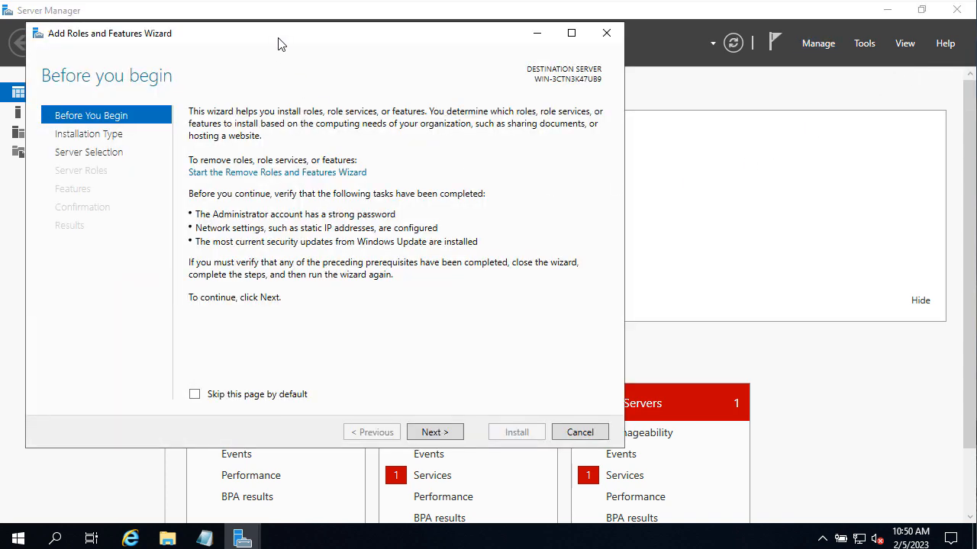
left_click_drag(278, 38, 450, 84)
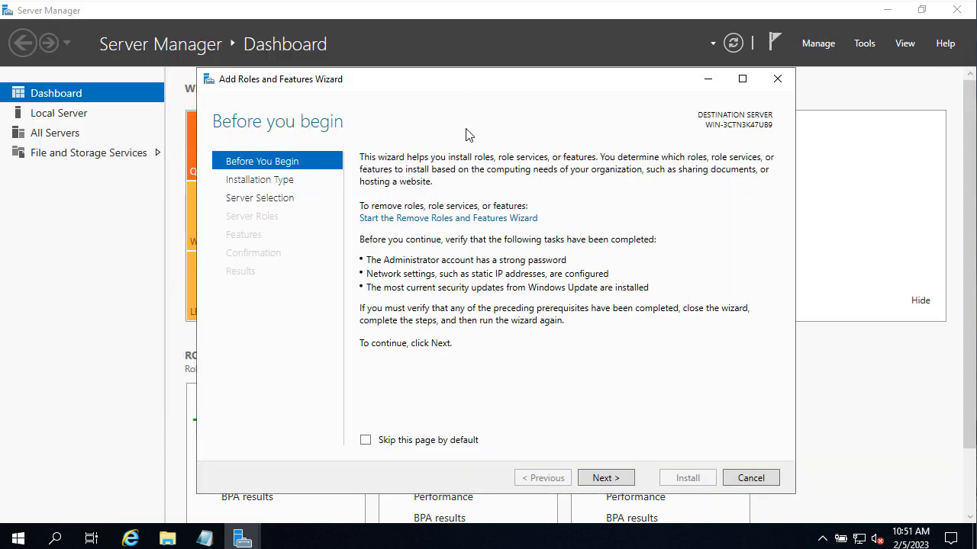
left_click(605, 479)
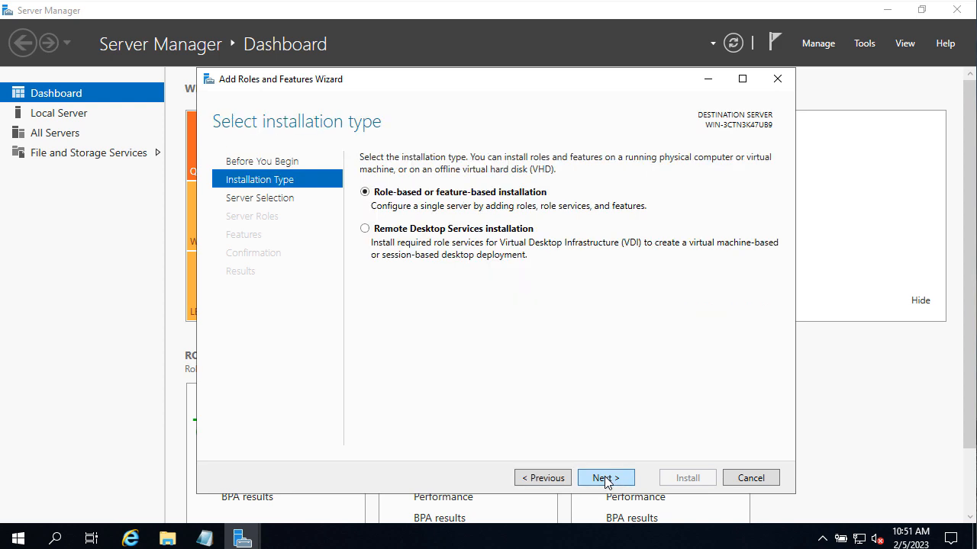
left_click(605, 479)
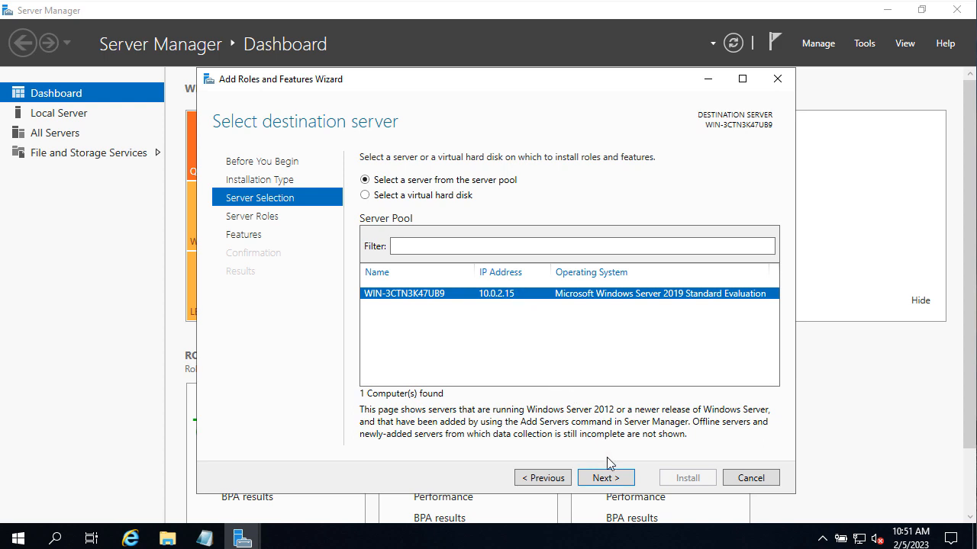
left_click(611, 479)
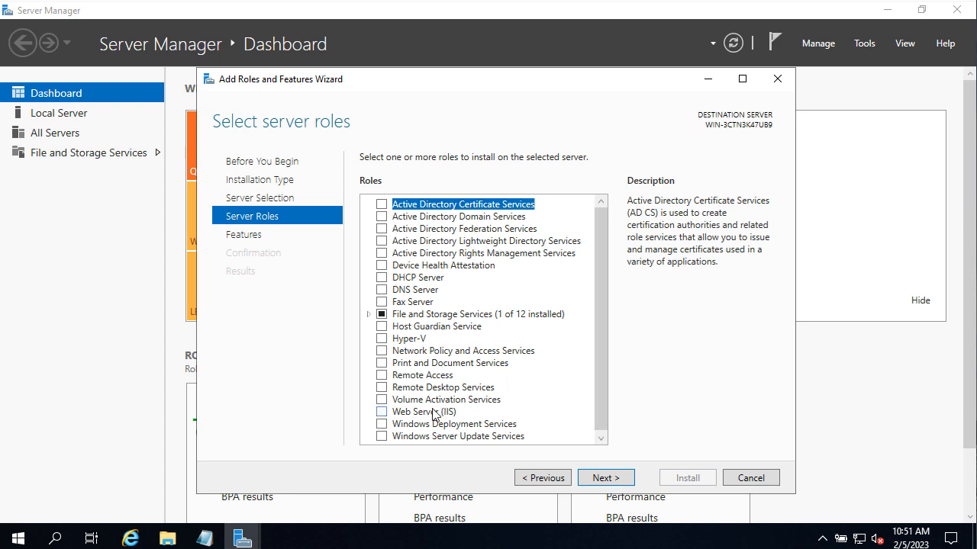
- Select the Web Server (IIS) role and add its required features, including the management tools
left_click(380, 413)
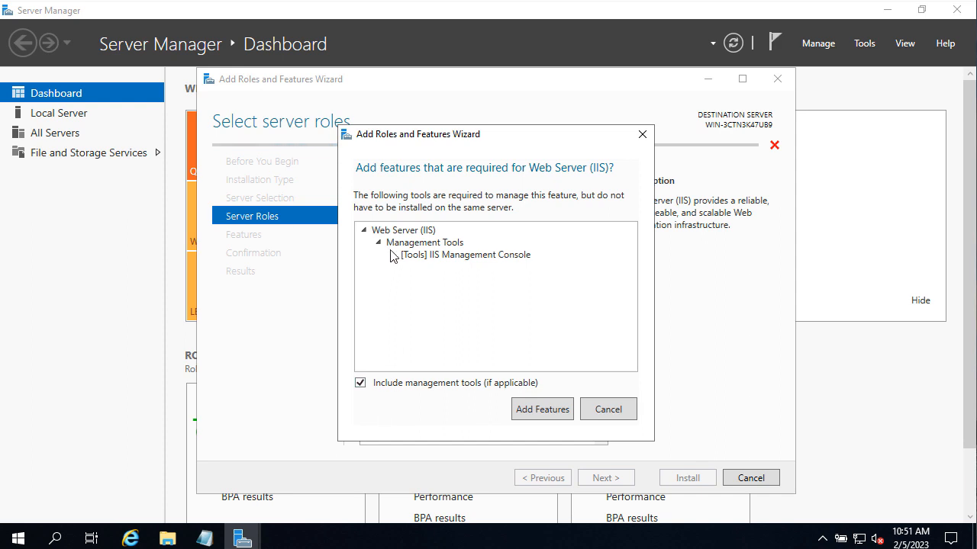
left_click_drag(447, 144, 591, 141)
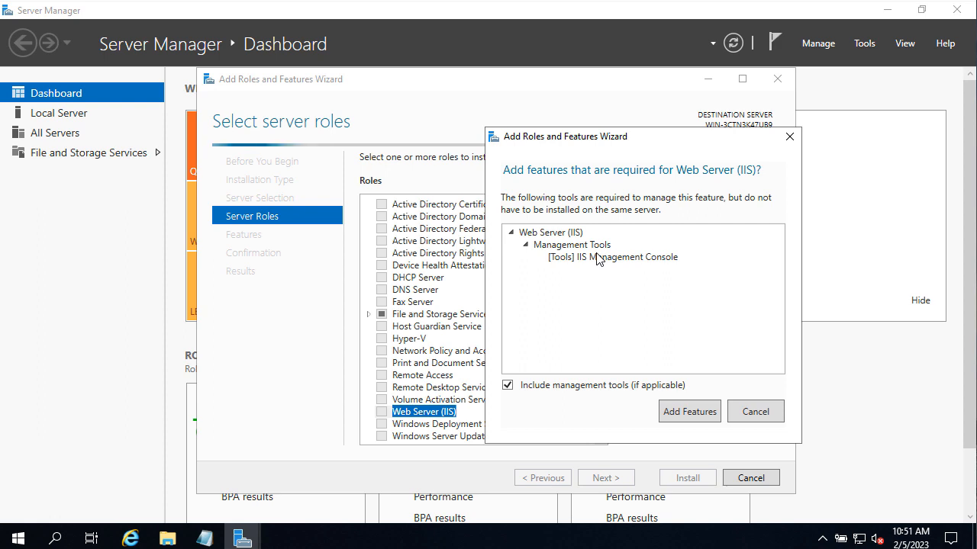
left_click(696, 419)
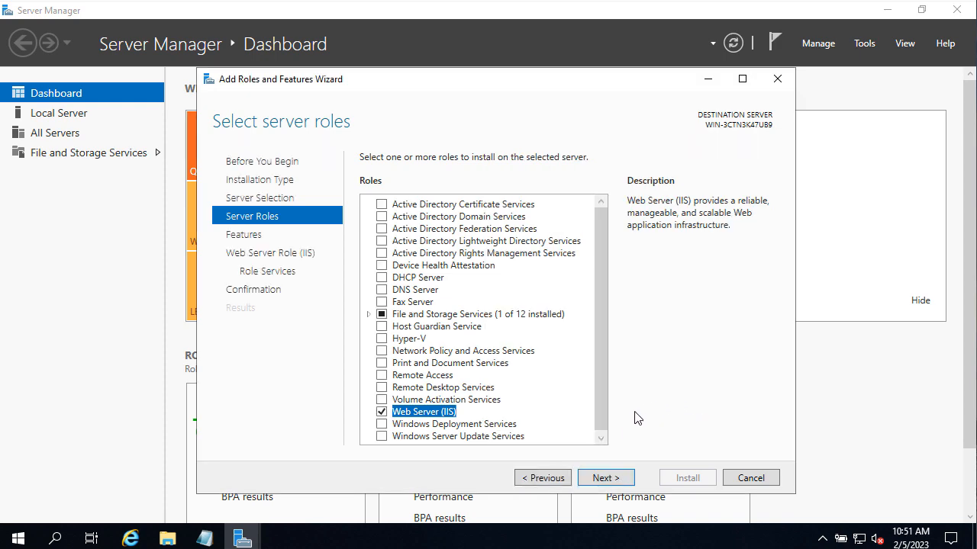
- Keep the default features and IIS role services, install the Web Server role and close the wizard
left_click(607, 478)
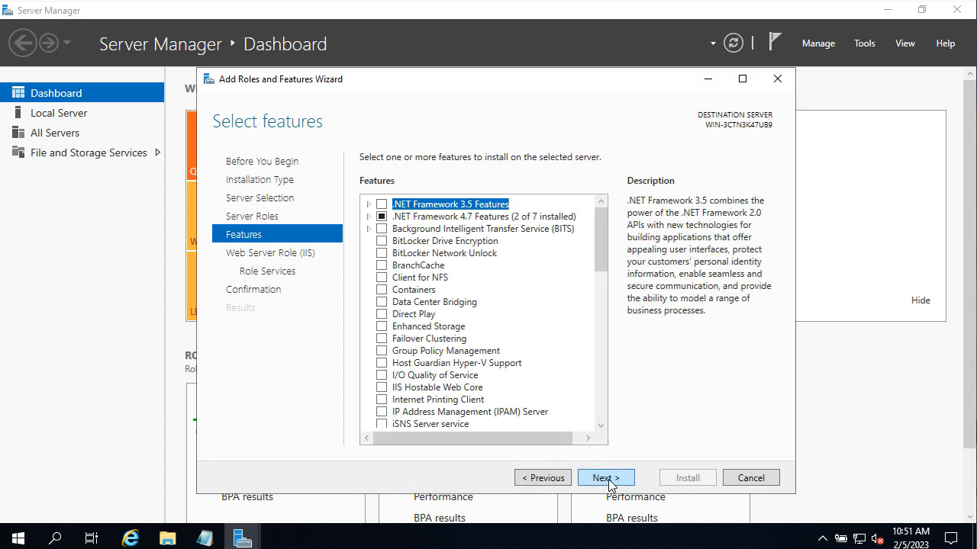
left_click(609, 479)
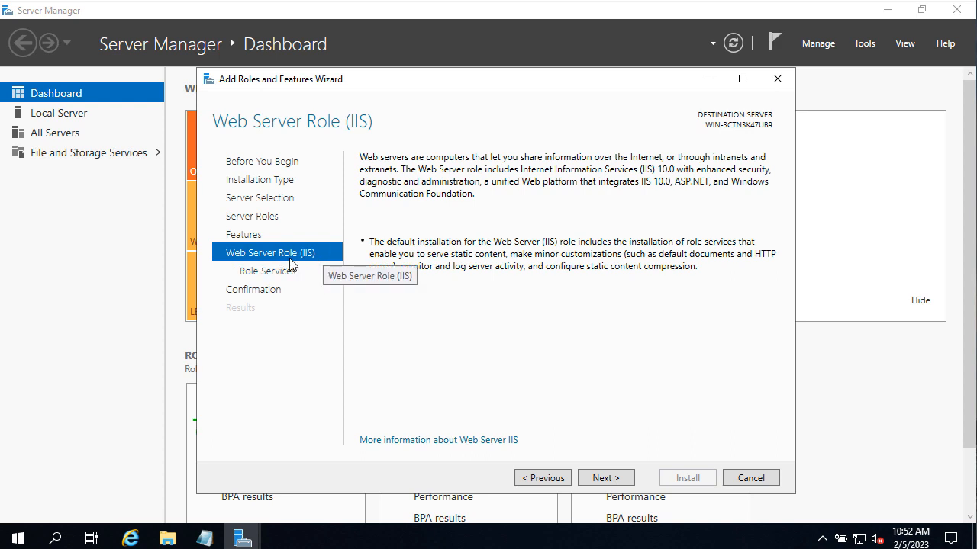
left_click(615, 486)
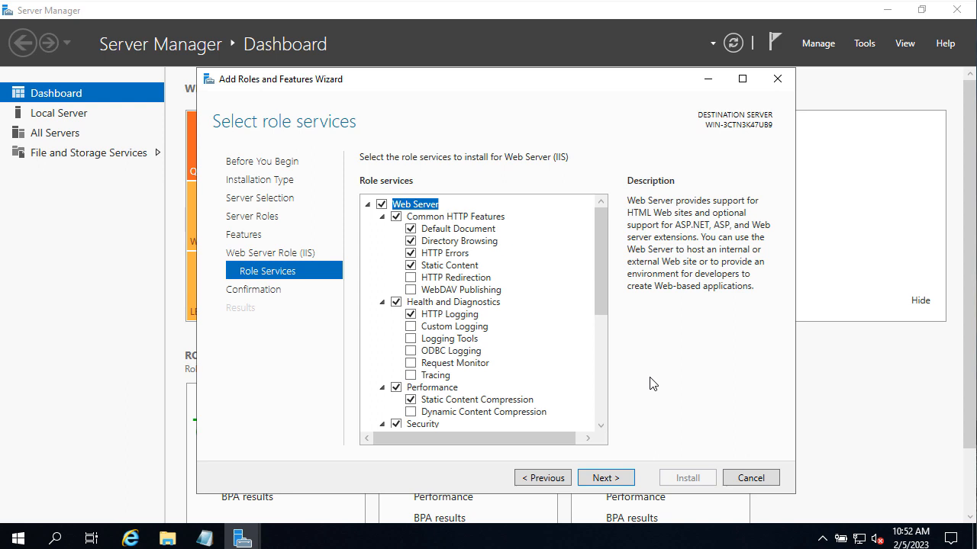
left_click(618, 478)
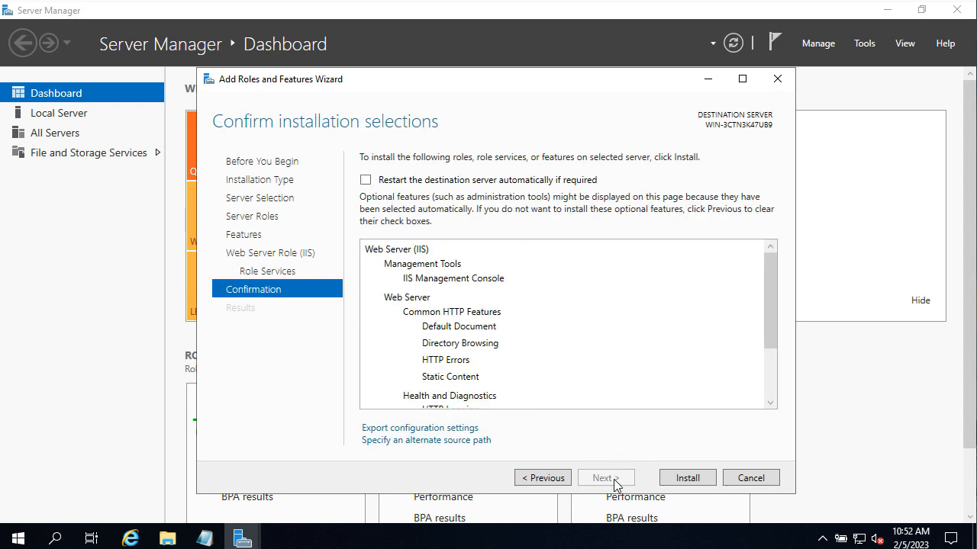
left_click(687, 477)
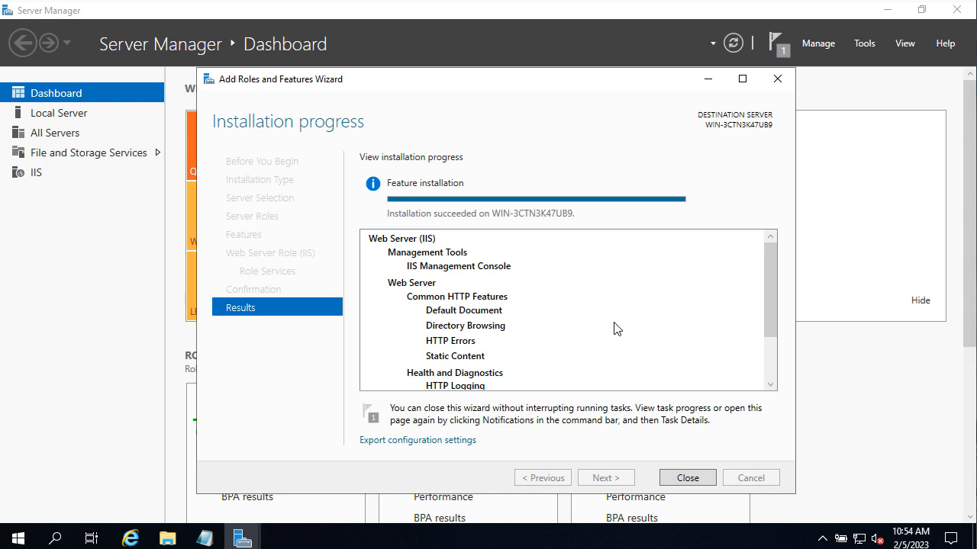
left_click(687, 477)
key("alt+Tab")
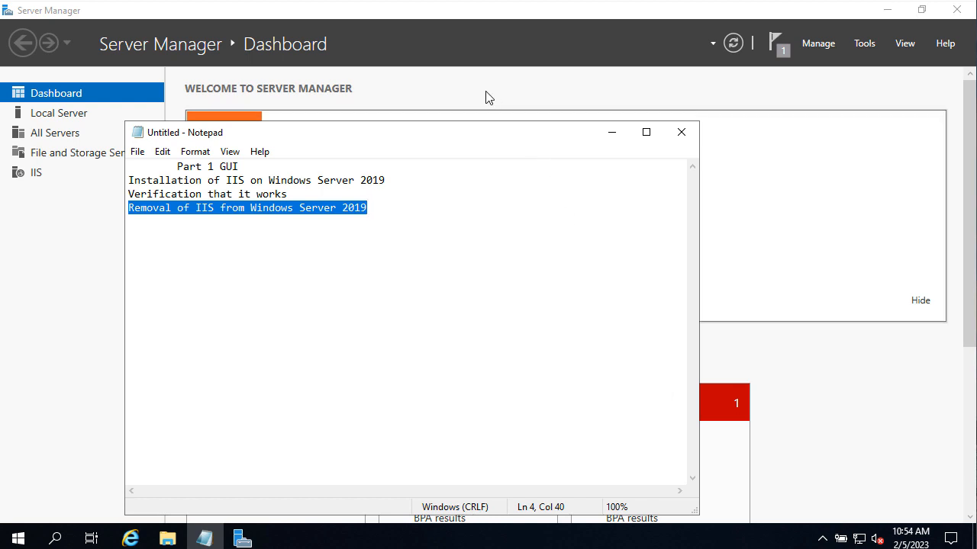
left_click(87, 234)
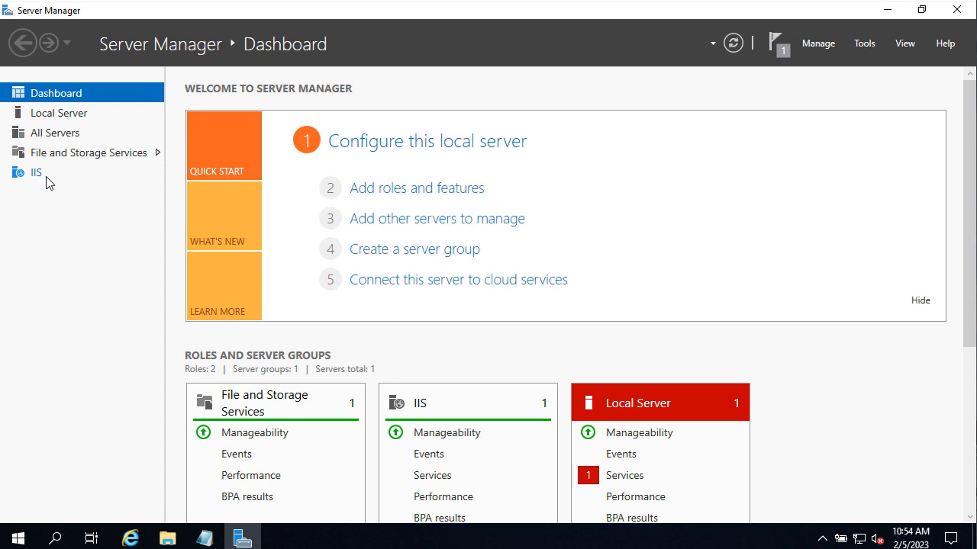
- Minimize Server Manager, switch to File Explorer and examine the contents of C:\inetpub\wwwroot
left_click(888, 10)
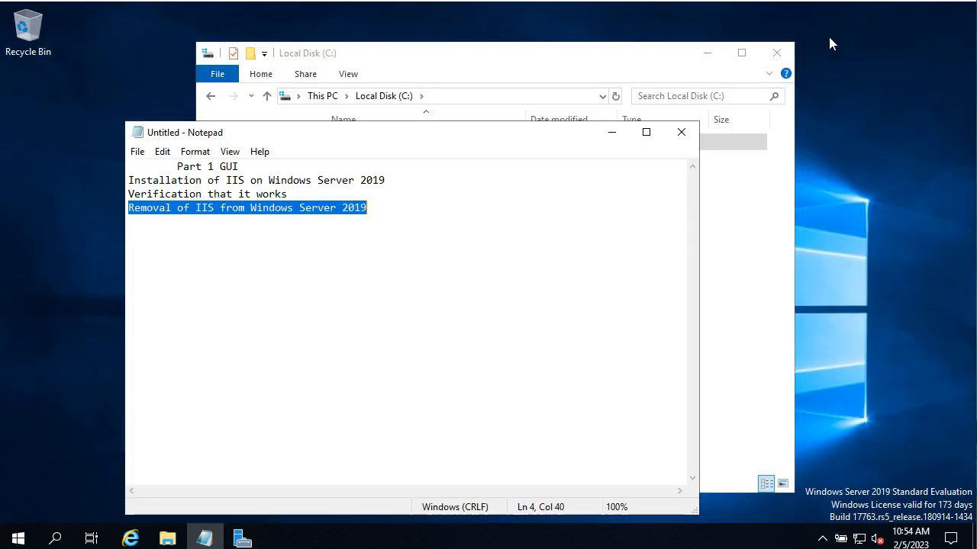
left_click(395, 68)
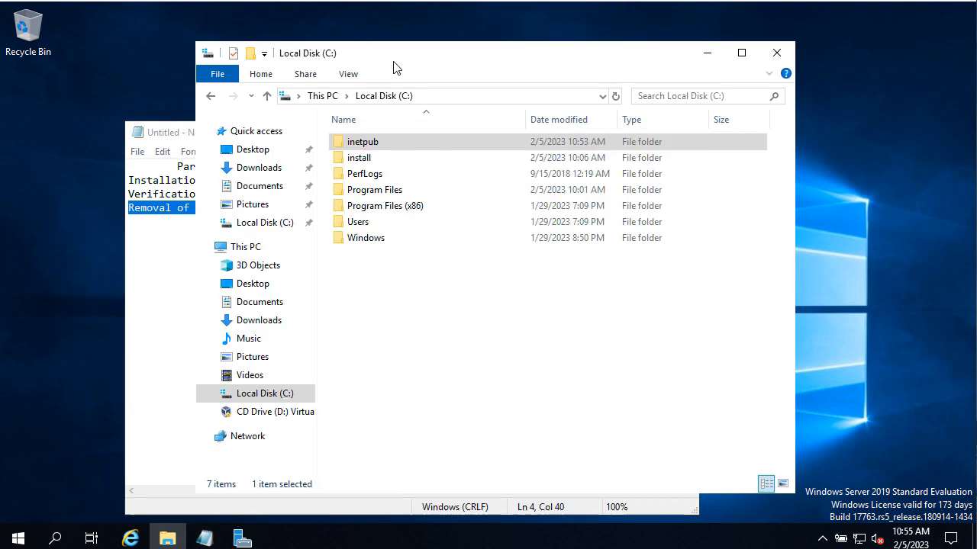
double_click(422, 148)
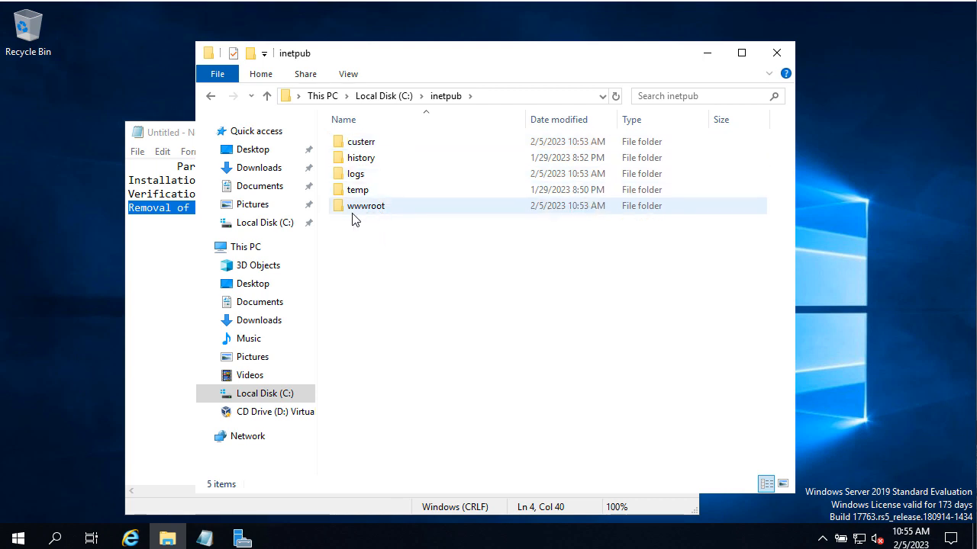
double_click(393, 209)
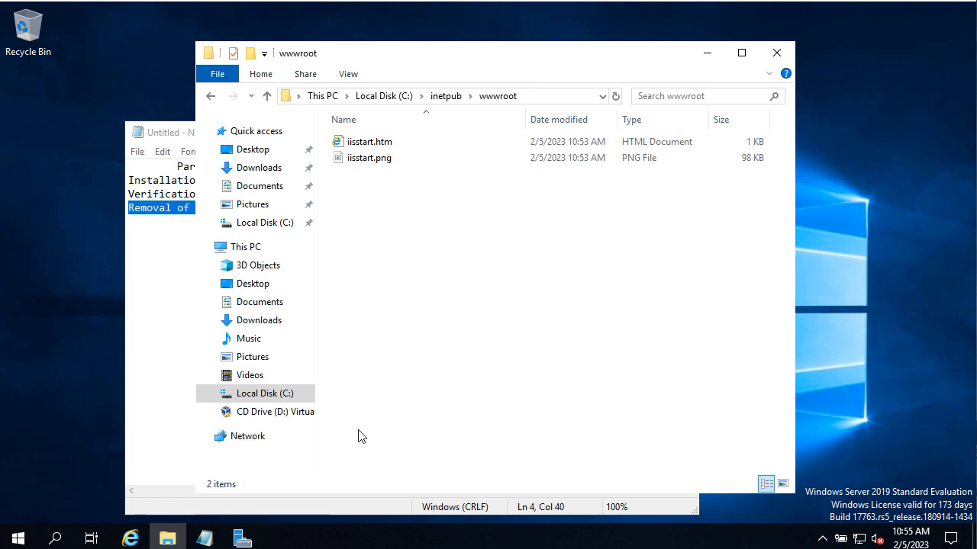
- View default.html from C:\install in the browser and close the browser window
left_click(385, 97)
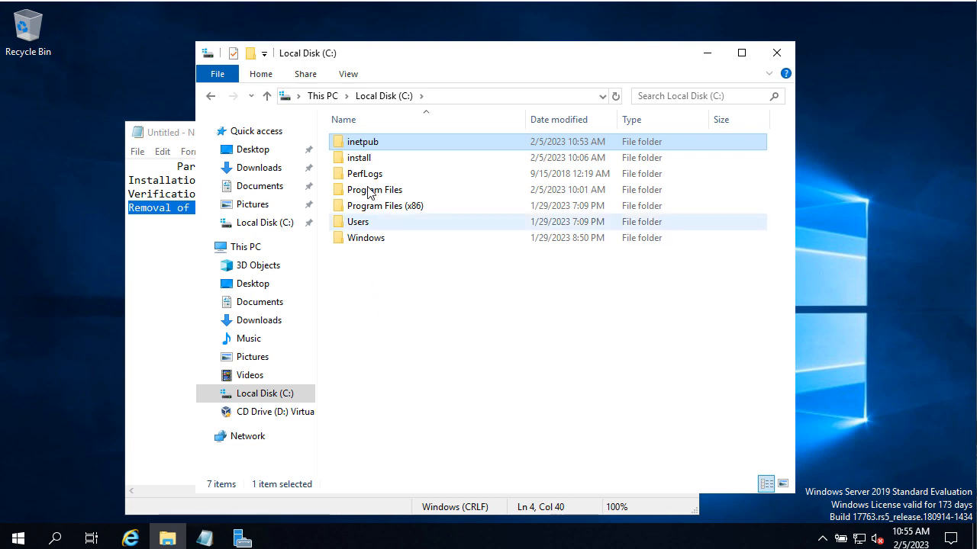
double_click(376, 161)
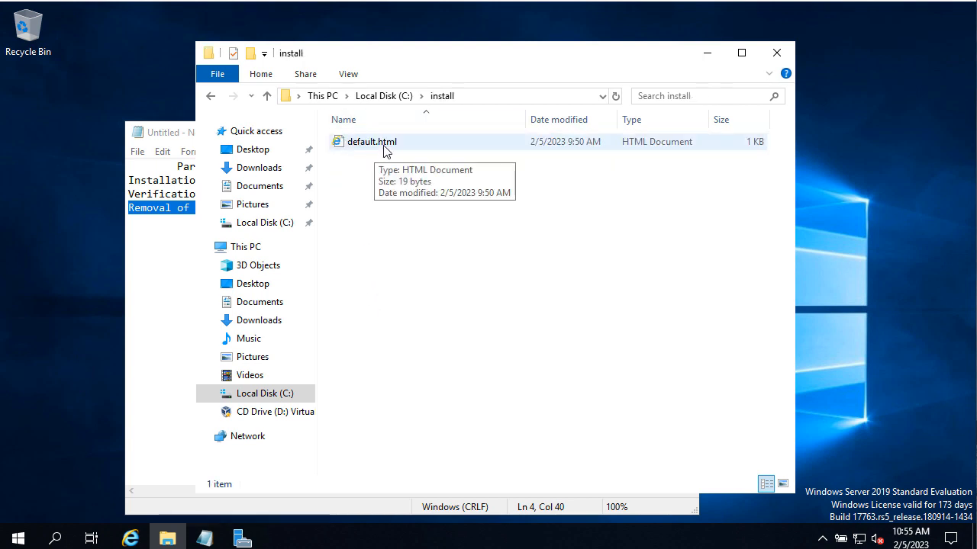
double_click(385, 143)
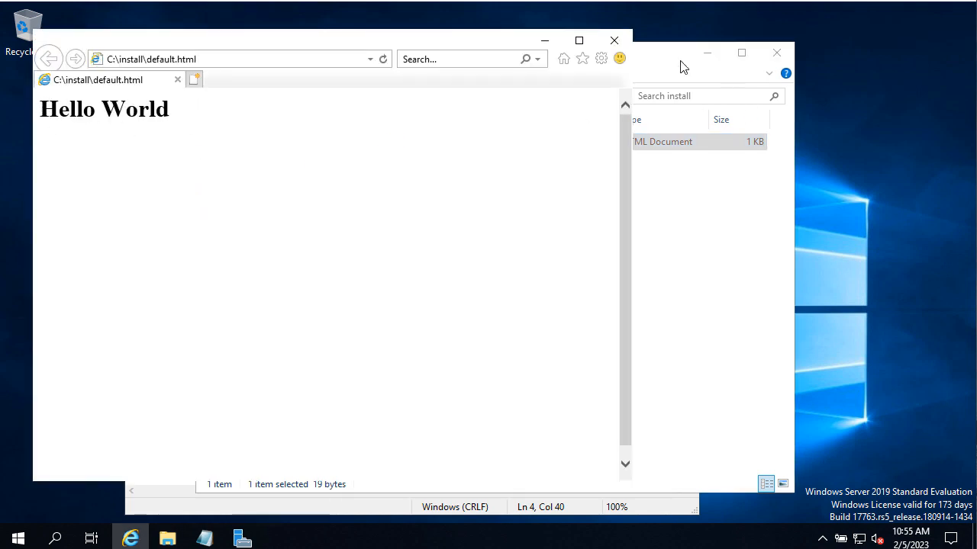
left_click(618, 40)
- Copy default.html from C:\install and paste it into C:\inetpub\wwwroot
right_click(391, 146)
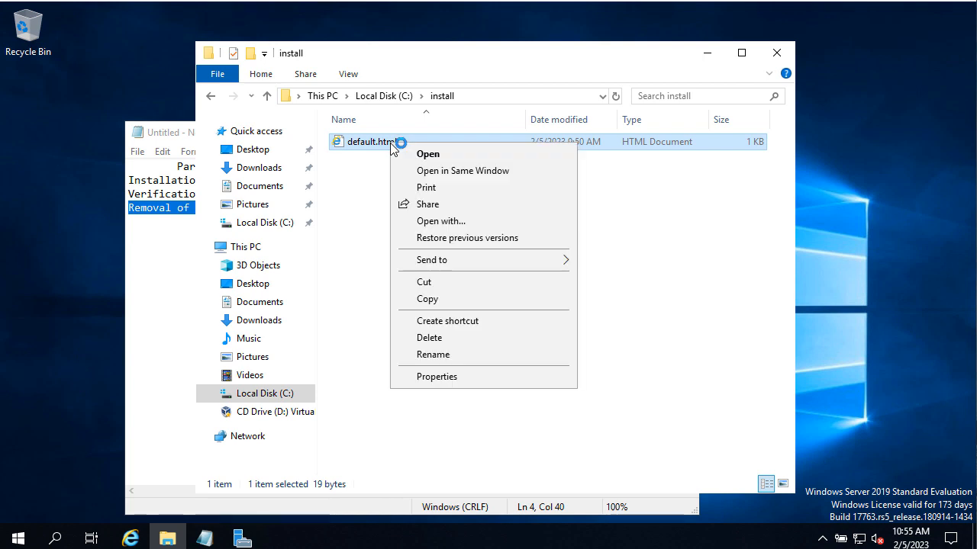
left_click(471, 301)
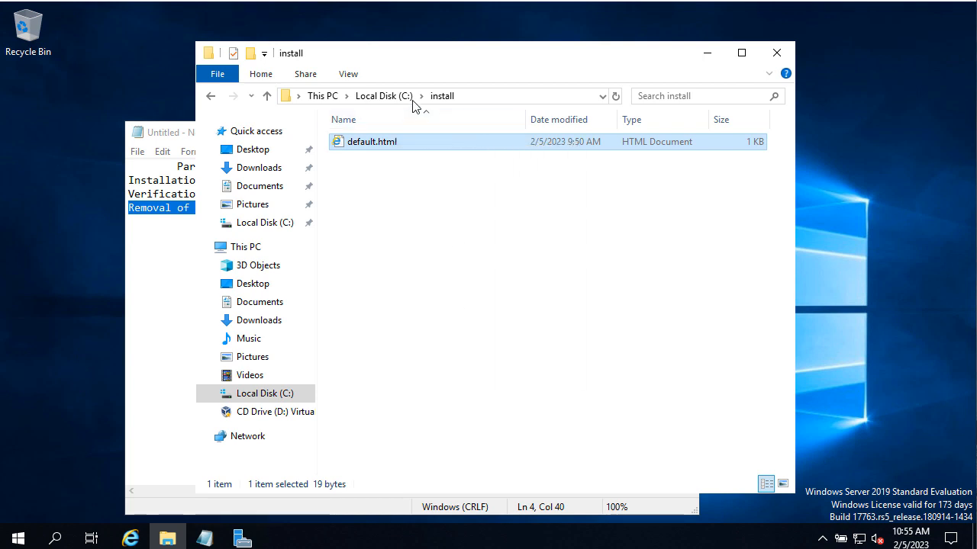
left_click(377, 97)
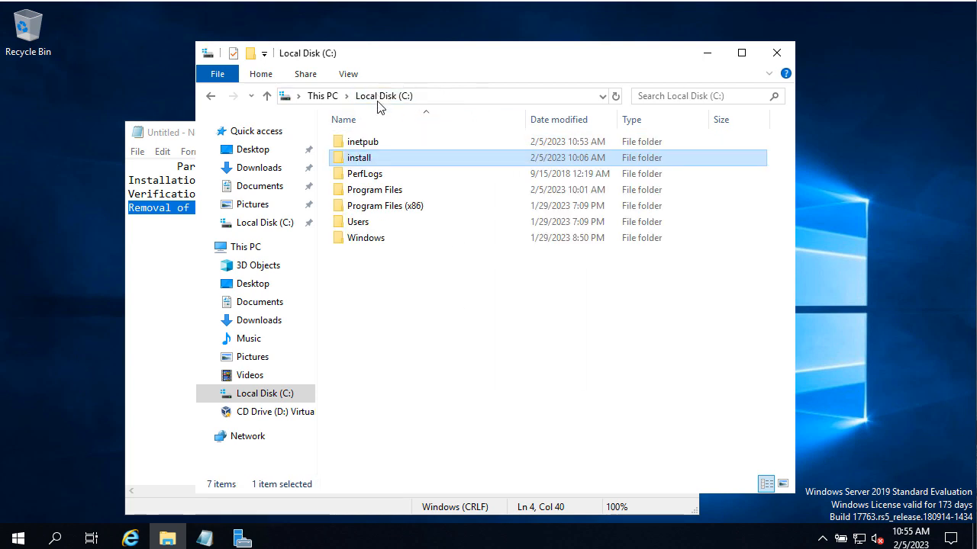
double_click(378, 147)
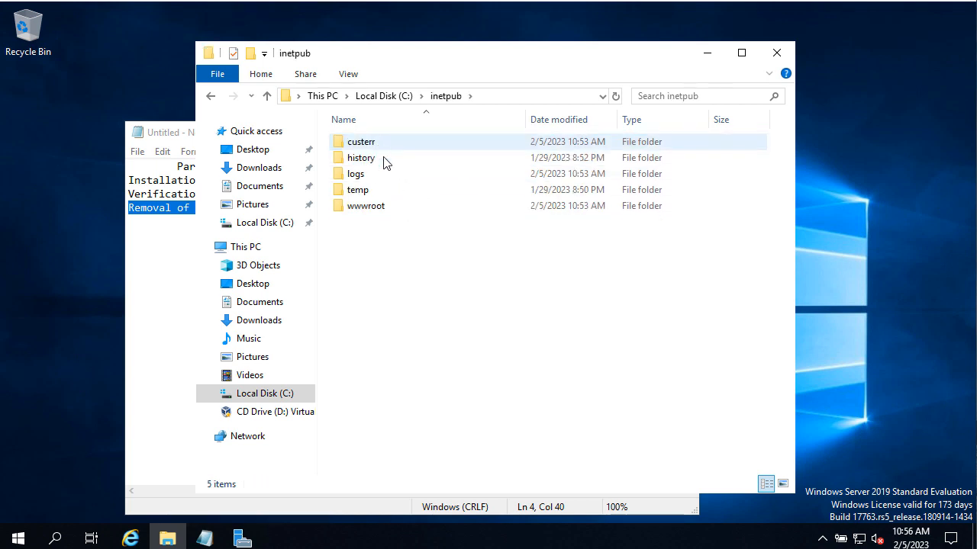
double_click(381, 210)
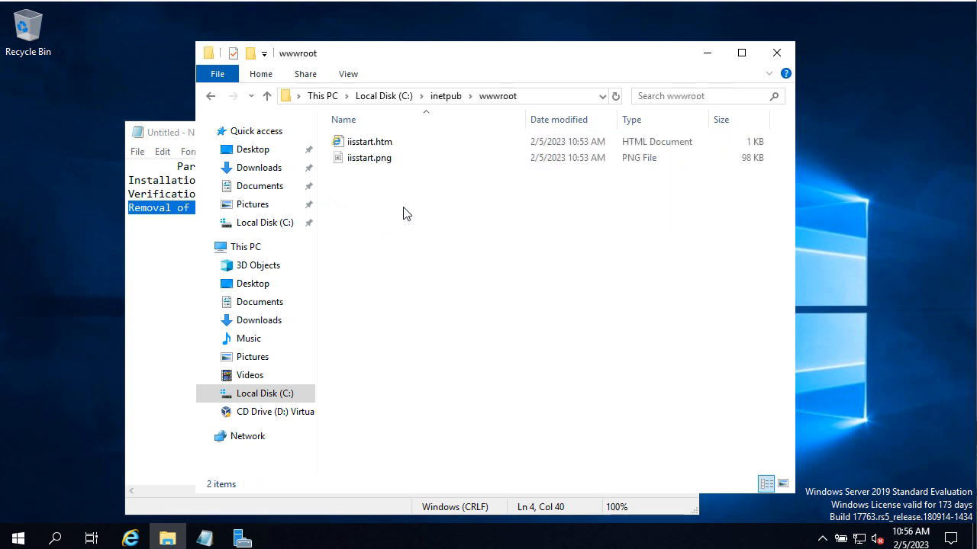
key("ctrl+v")
left_click(427, 208)
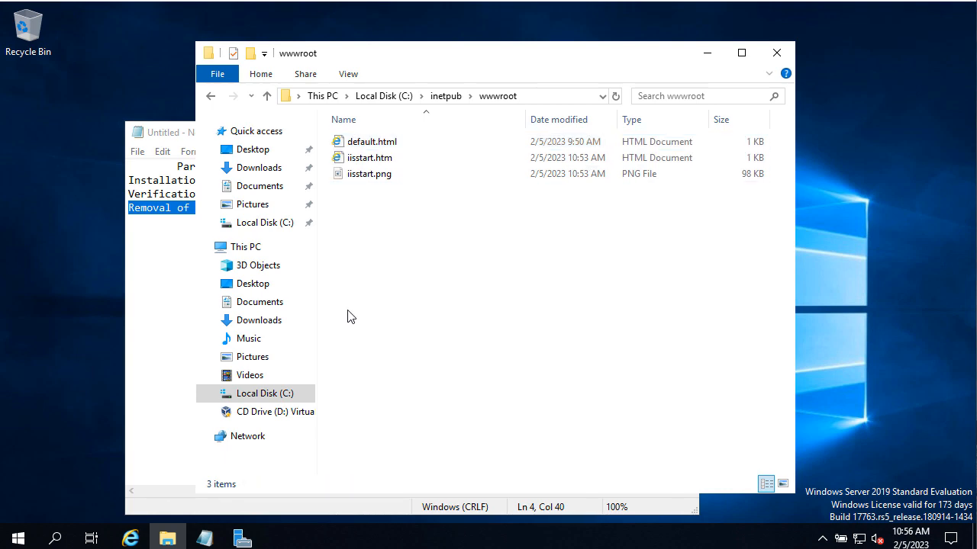
- Switch to Internet Explorer and load localhost to check the IIS start page
left_click(130, 539)
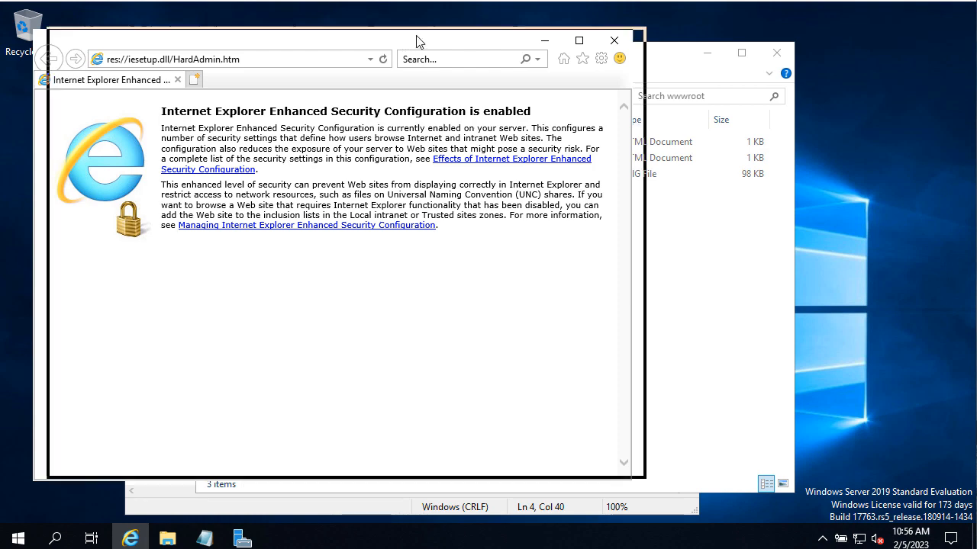
left_click_drag(417, 38, 544, 61)
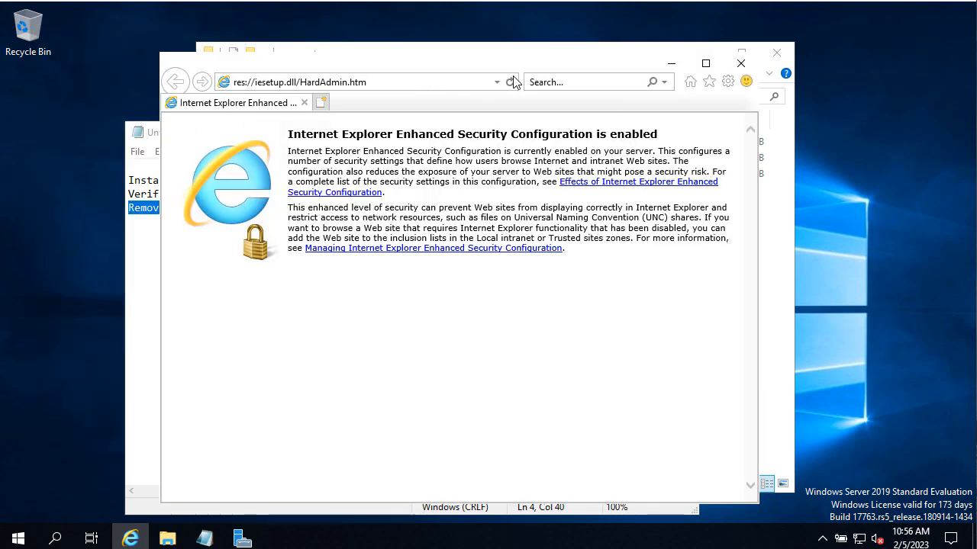
left_click(394, 88)
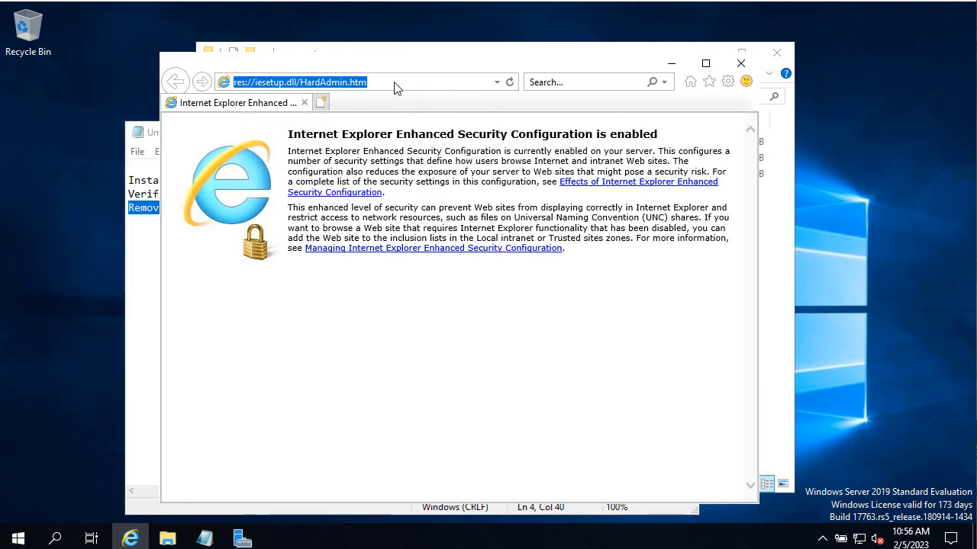
type("loal")
key("BackSpace")
key("BackSpace")
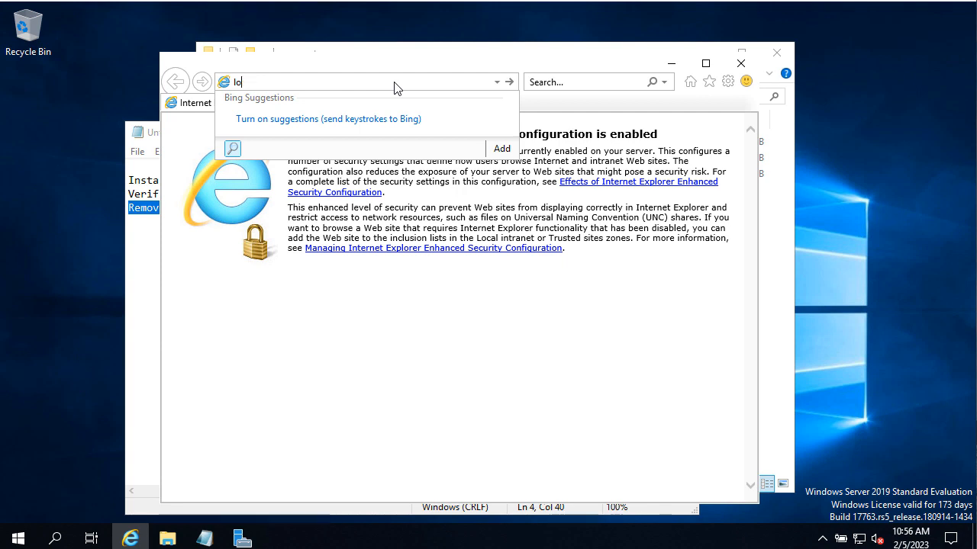
type("calhost")
key("Return")
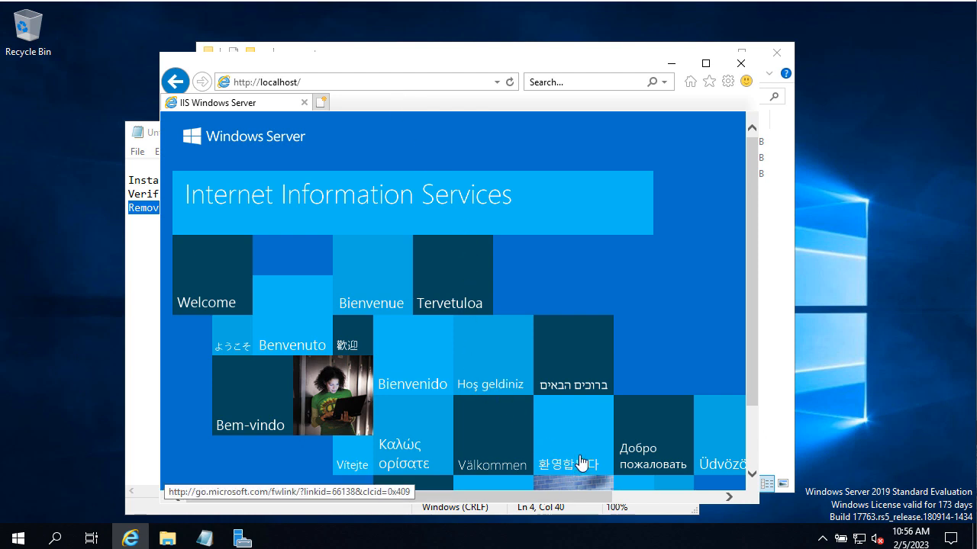
left_click(308, 86)
left_click(310, 83)
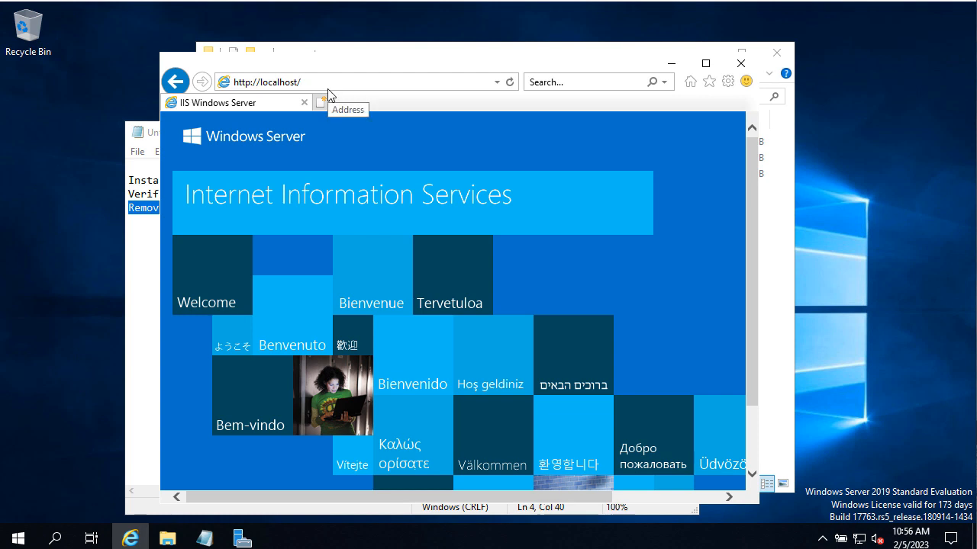
type("d")
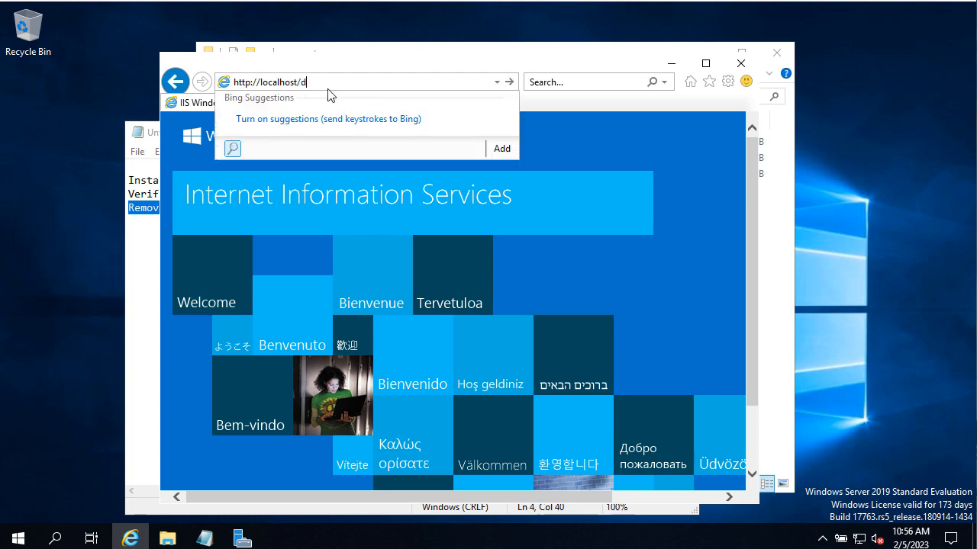
type("efault.html")
key("Return")
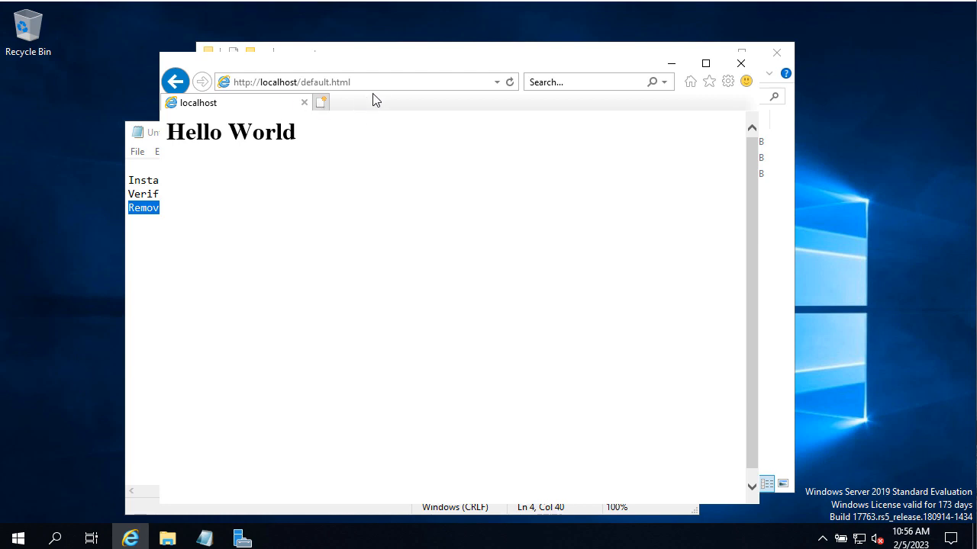
- Load the site through the loopback address 127.0.0.1 and close the browser window
left_click(392, 84)
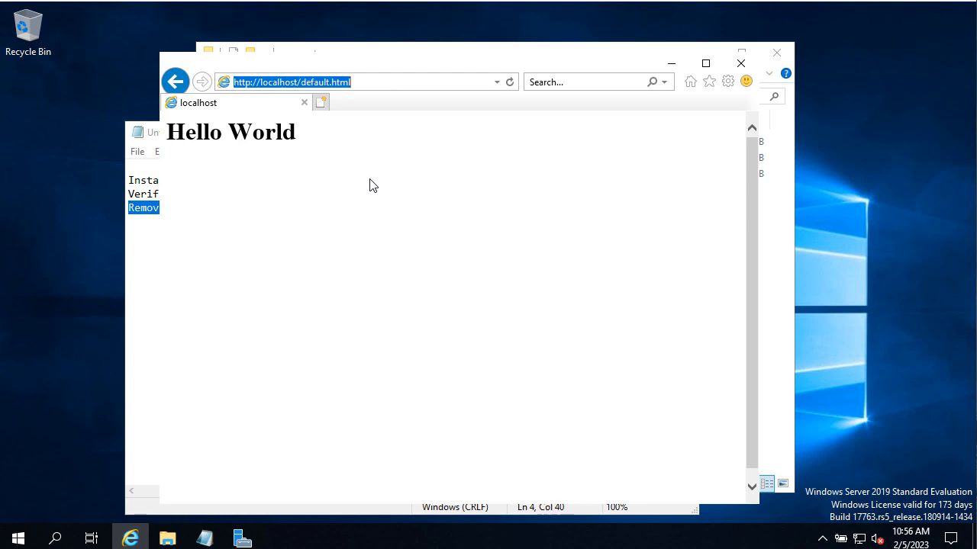
type("127.0")
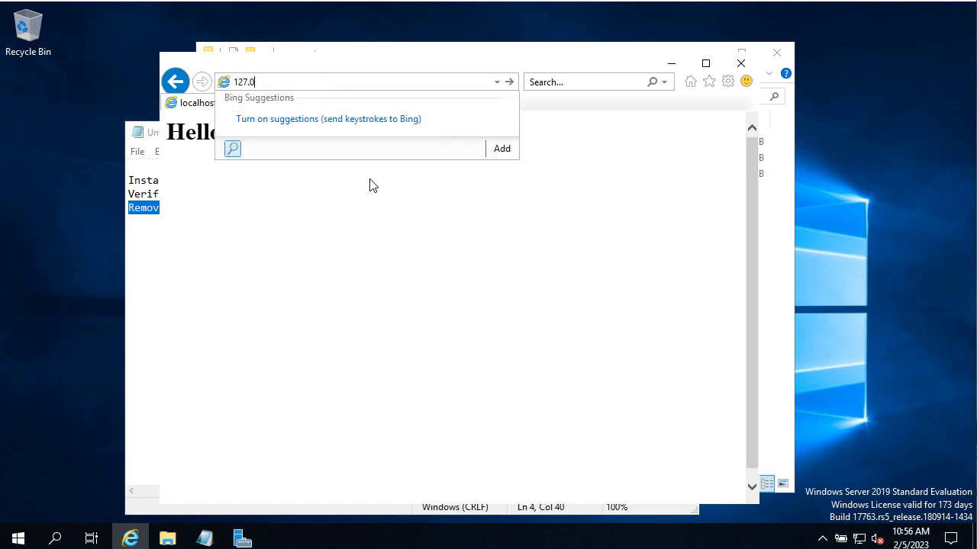
type(".0.1")
key("Return")
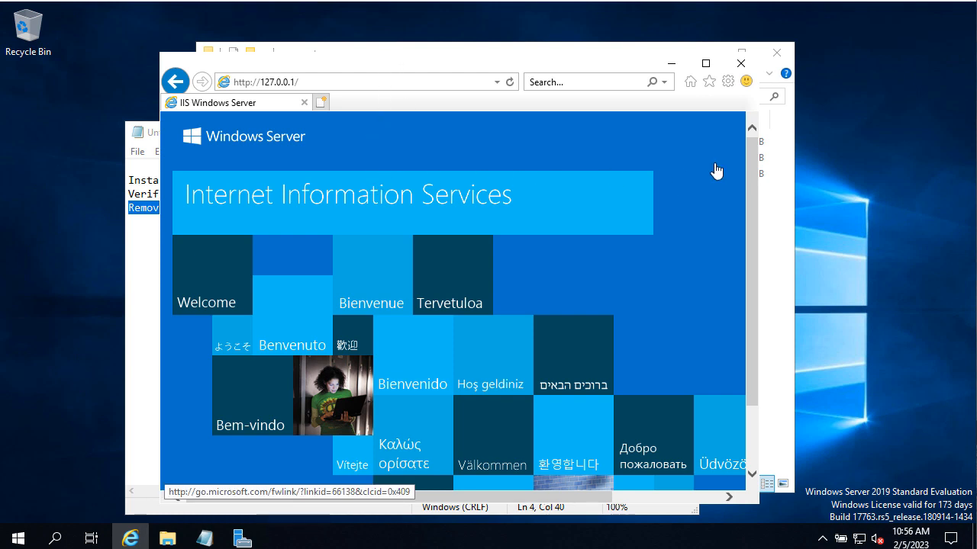
left_click(741, 65)
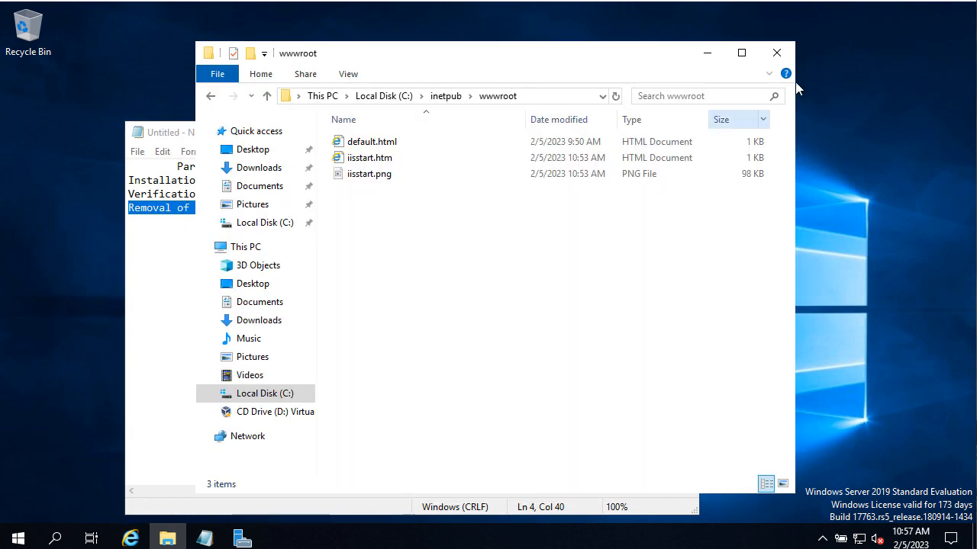
- Minimize File Explorer, clear the text selection in the Notepad outline and switch to Server Manager
left_click(712, 59)
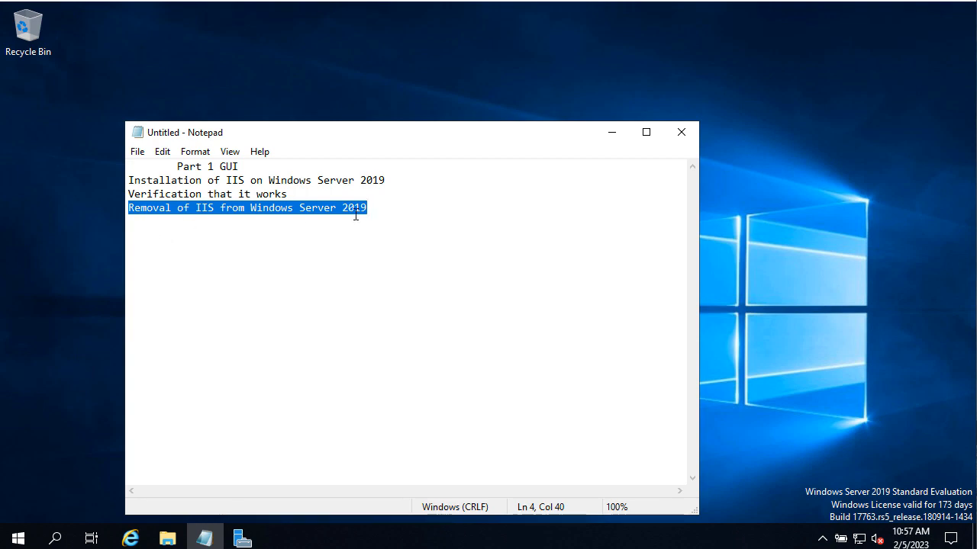
left_click(380, 207)
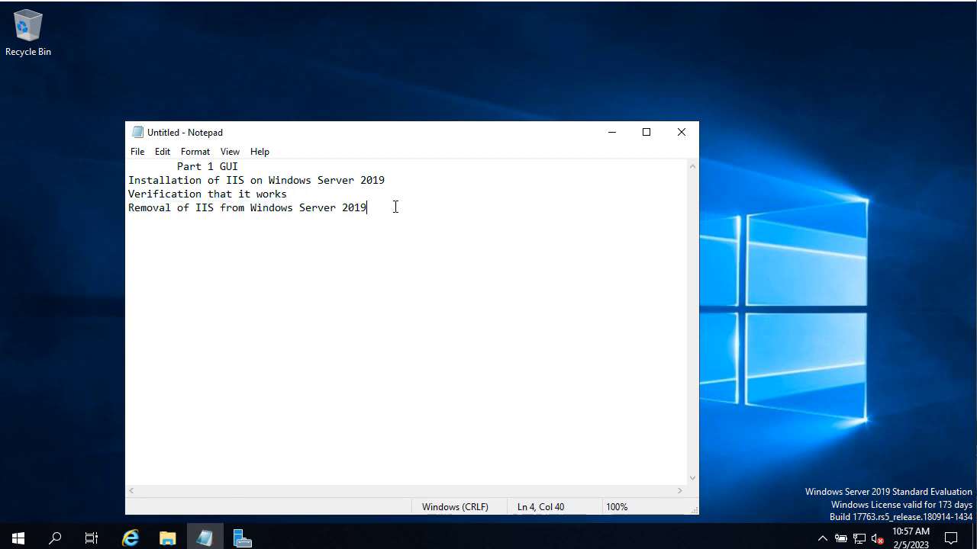
left_click(243, 539)
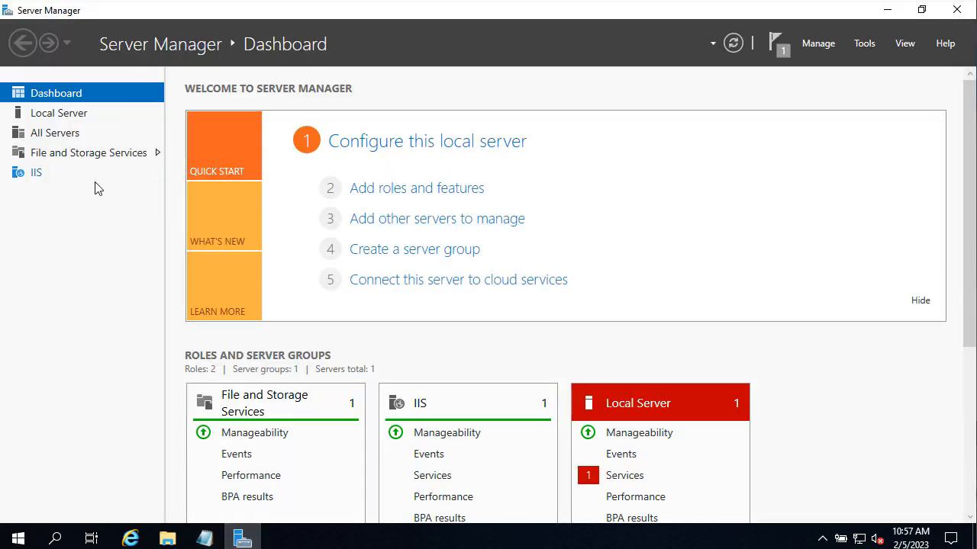
left_click(473, 192)
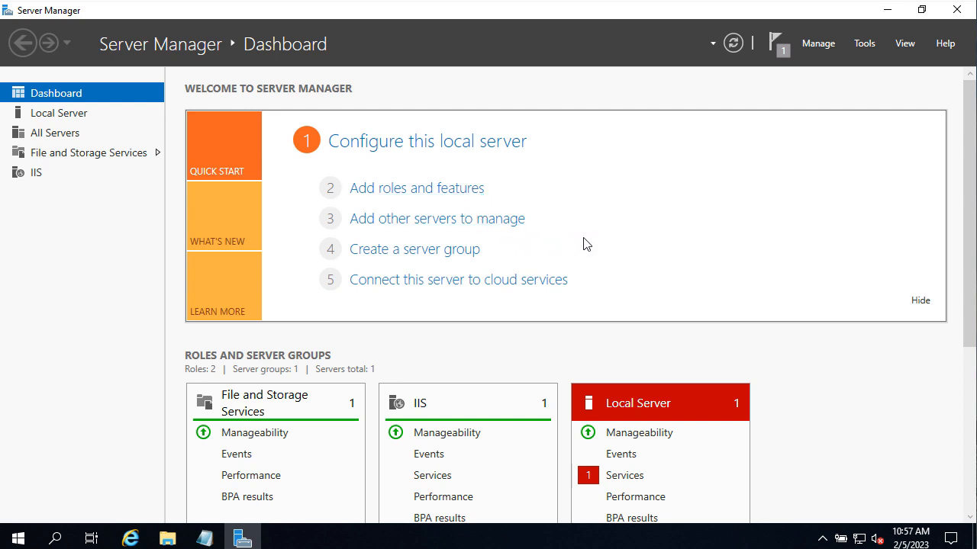
left_click(414, 194)
left_click(503, 496)
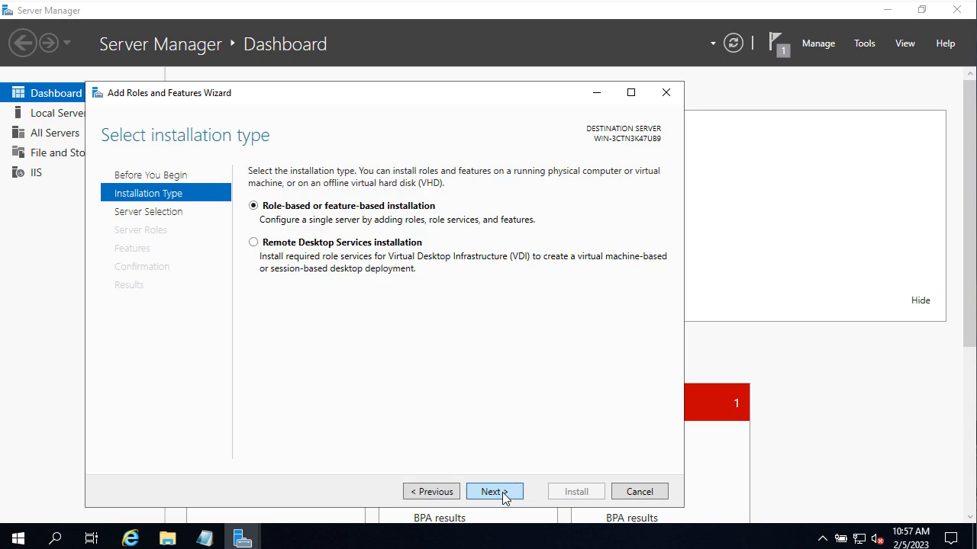
left_click(503, 495)
left_click(503, 495)
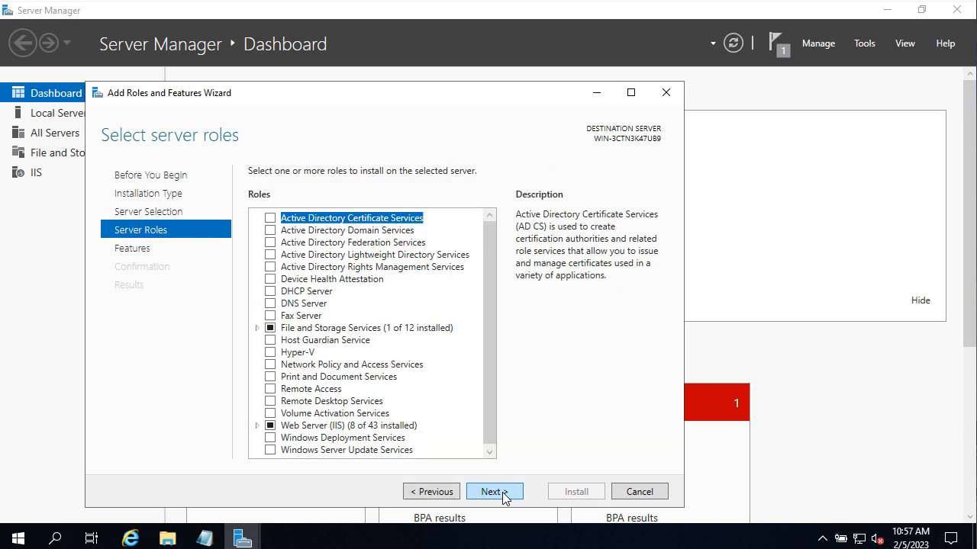
double_click(272, 427)
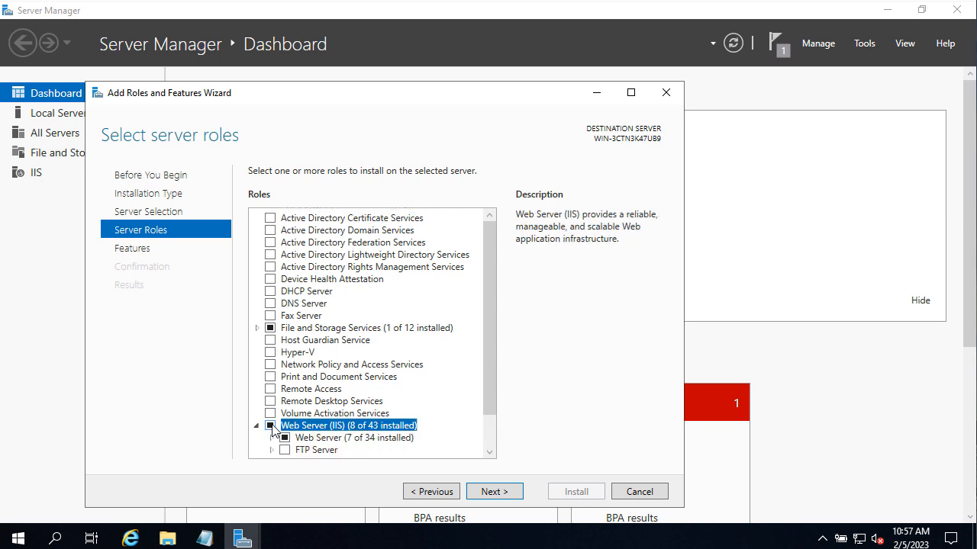
double_click(271, 427)
double_click(272, 427)
double_click(286, 440)
double_click(281, 441)
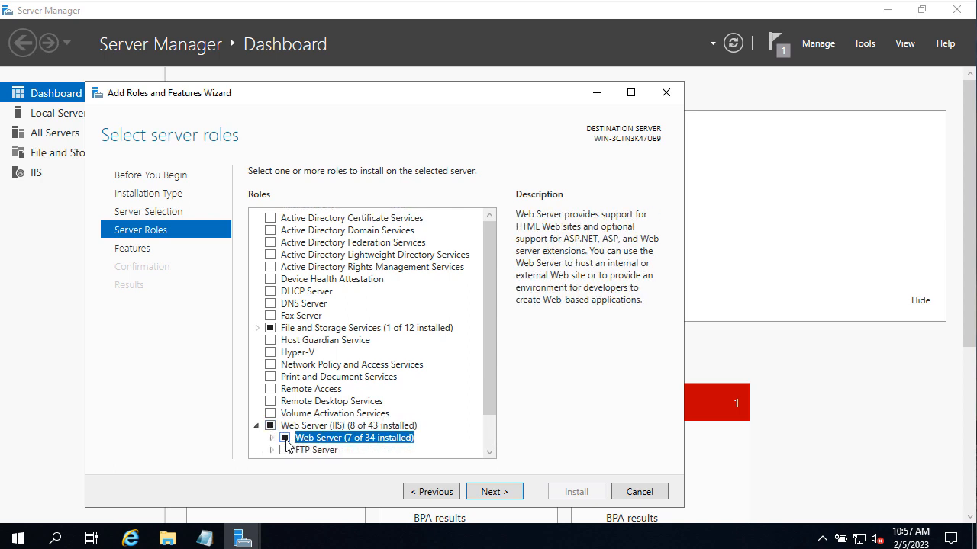
double_click(272, 427)
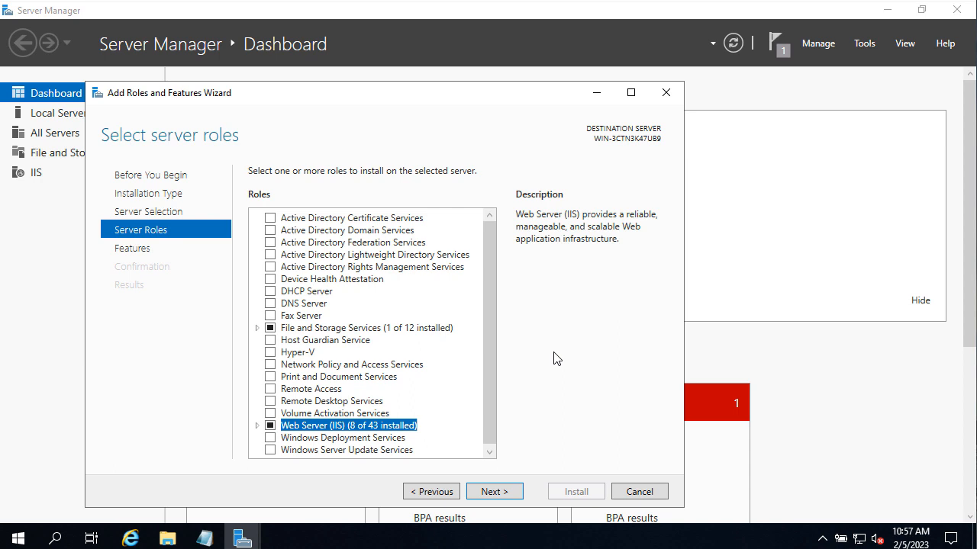
key("Right")
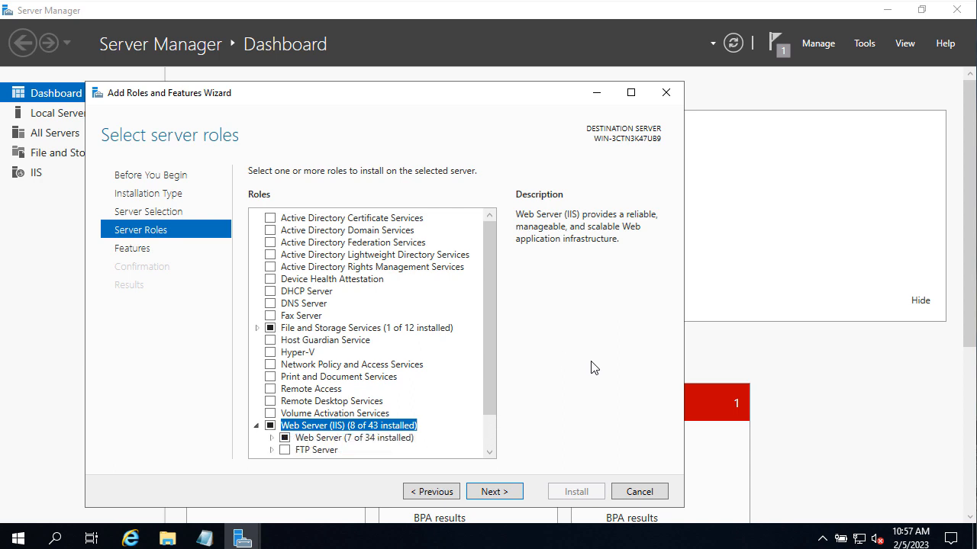
left_click(643, 494)
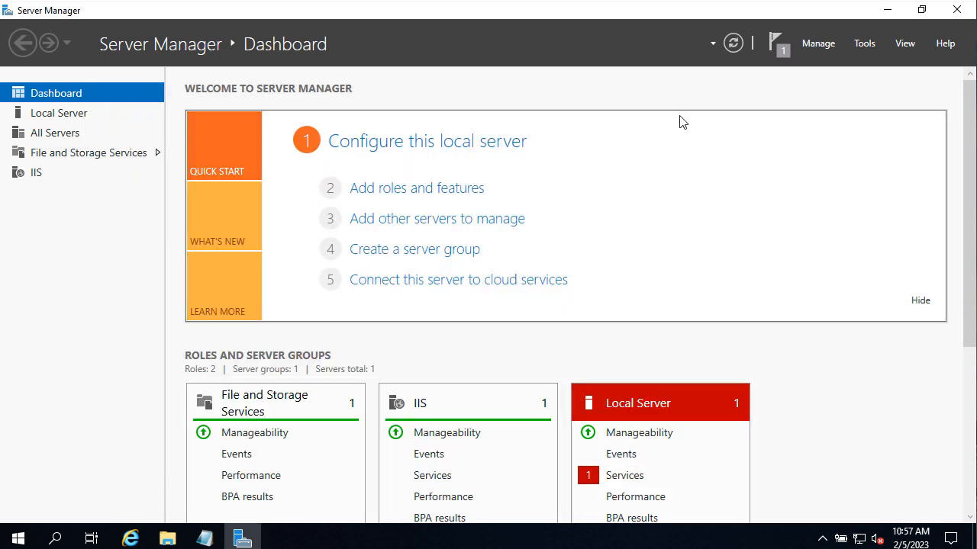
- Start the Remove Roles and Features wizard, keep the local server from the pool and deselect the Web Server (IIS) role
left_click(822, 46)
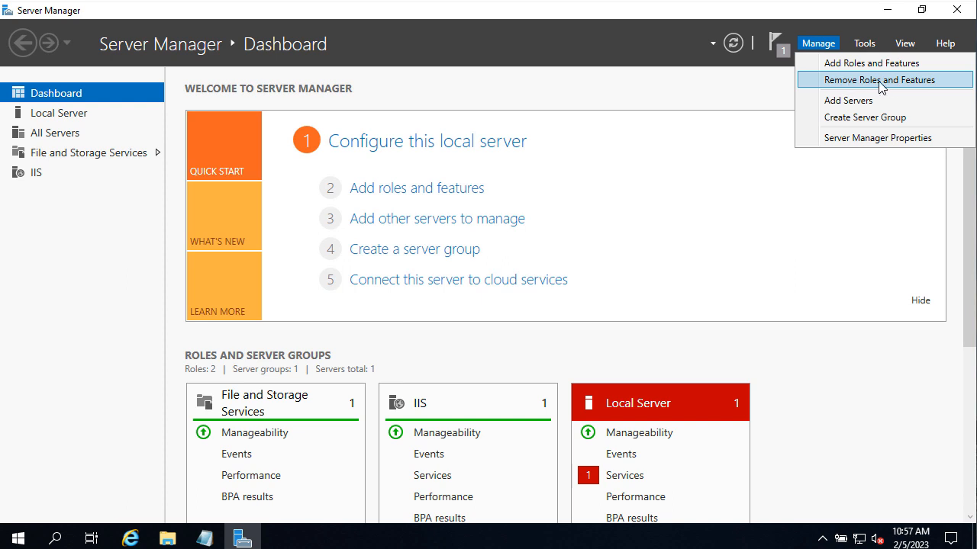
left_click(924, 81)
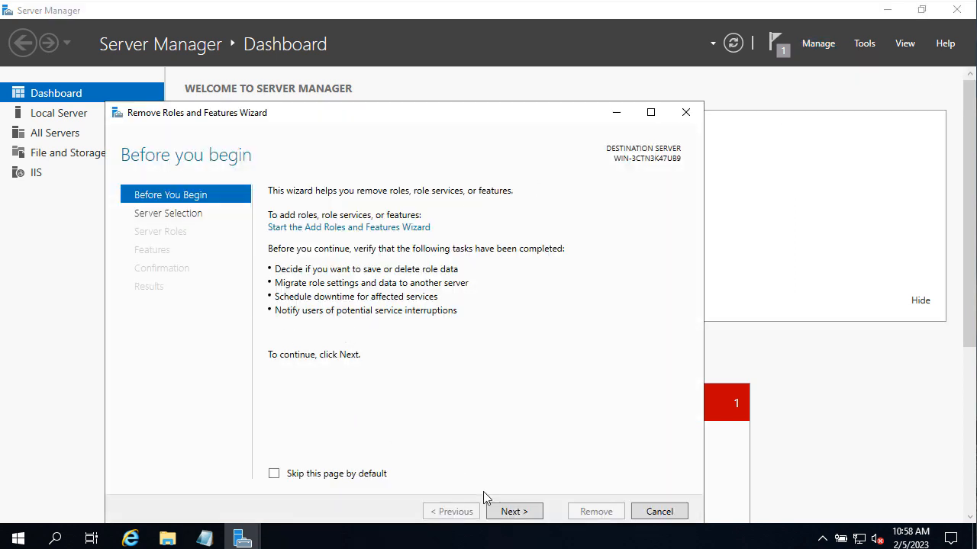
left_click(527, 517)
left_click(527, 516)
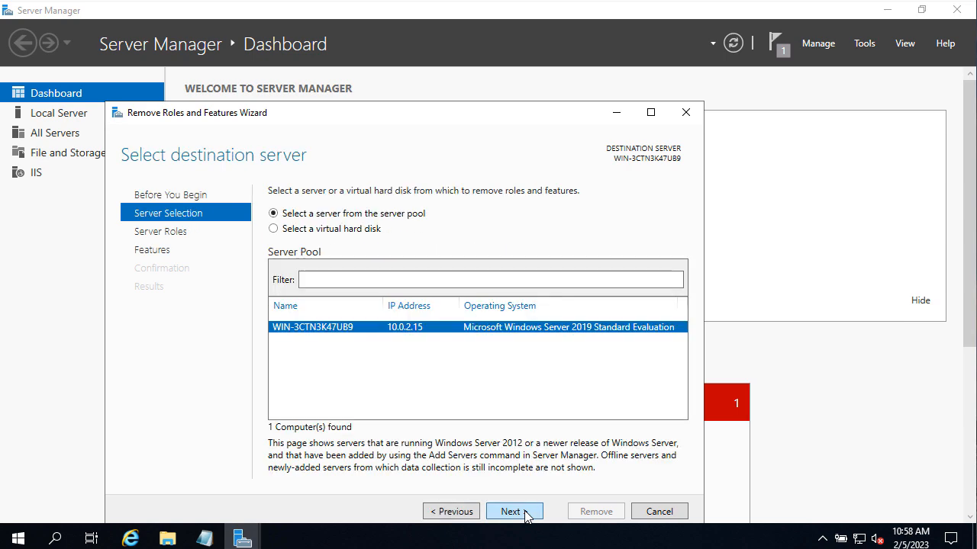
left_click(526, 517)
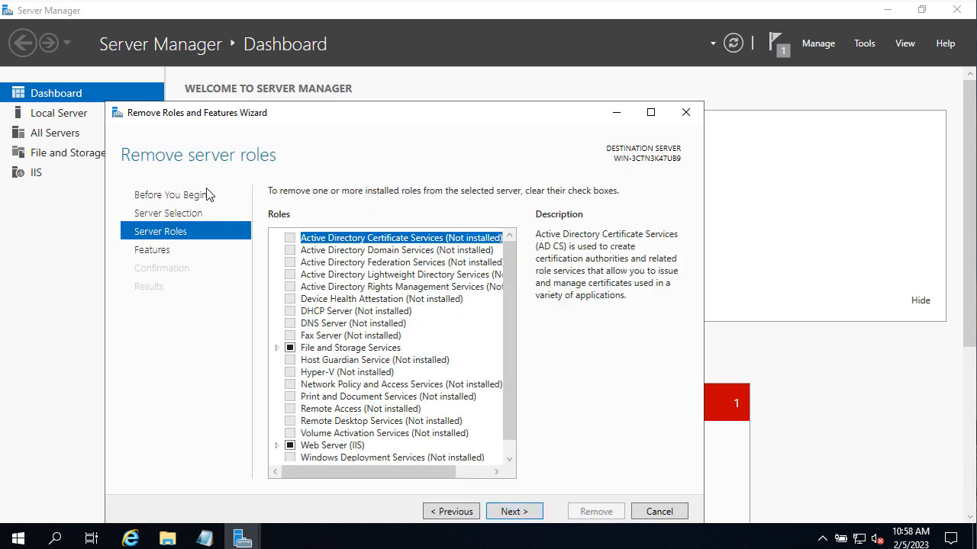
left_click_drag(509, 306, 508, 379)
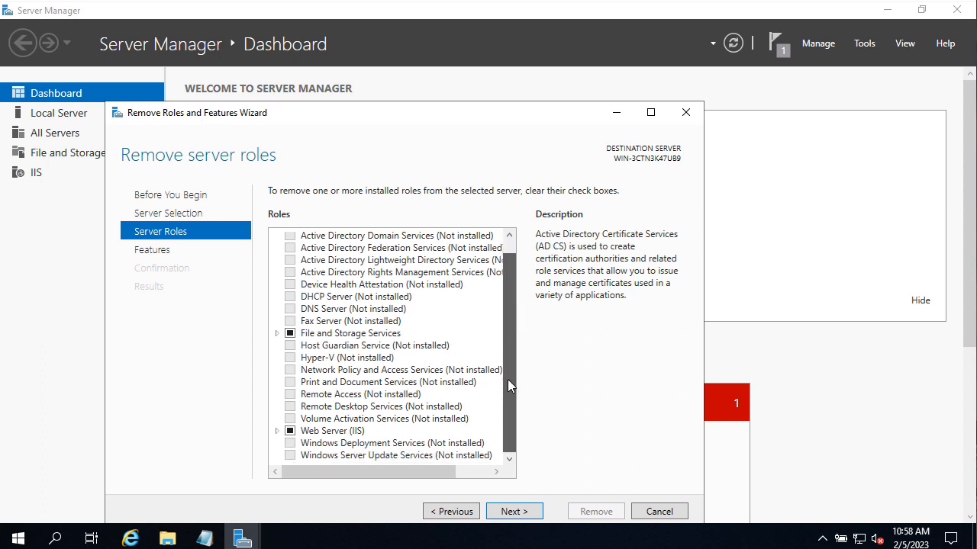
left_click(290, 432)
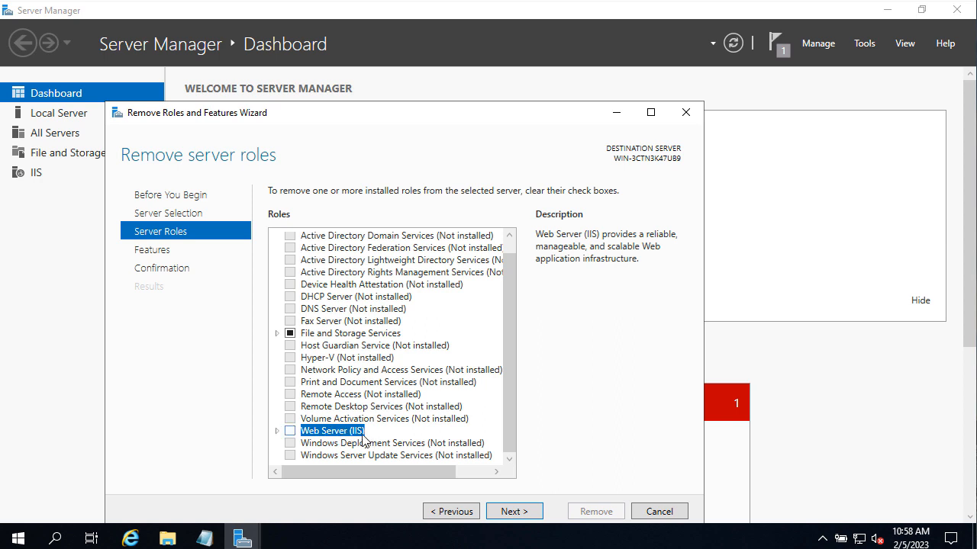
- Complete the Web Server (IIS) removal leaving the features list unchanged, and check the server notifications
left_click(526, 514)
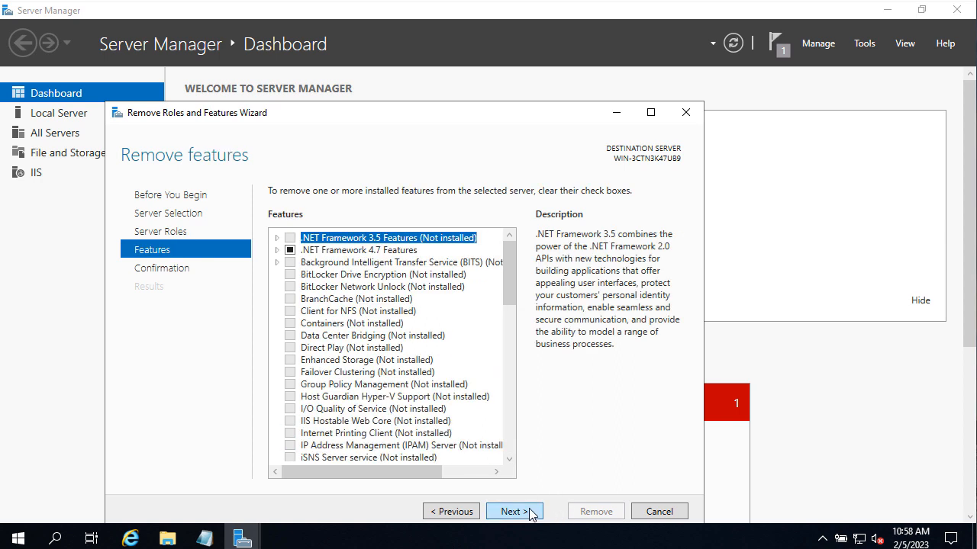
left_click(530, 514)
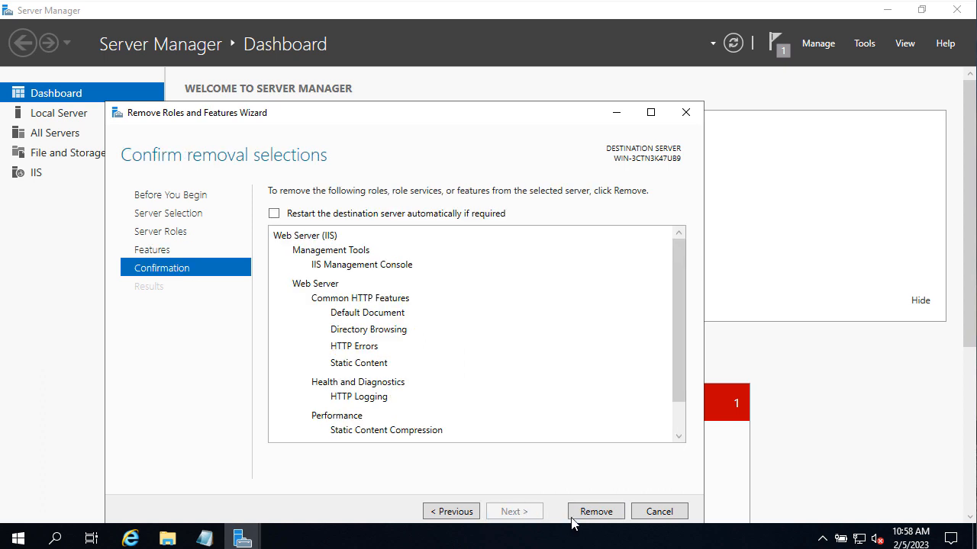
left_click(588, 513)
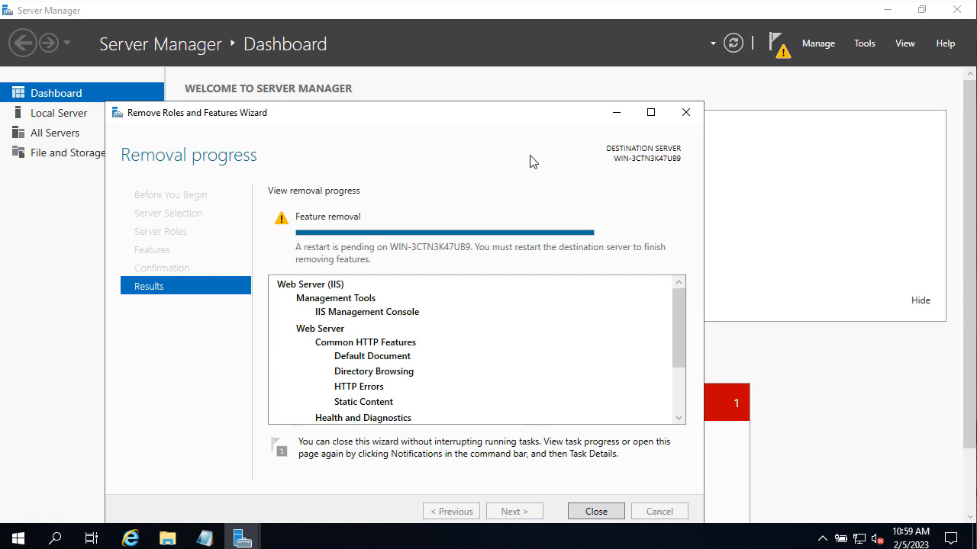
left_click(596, 511)
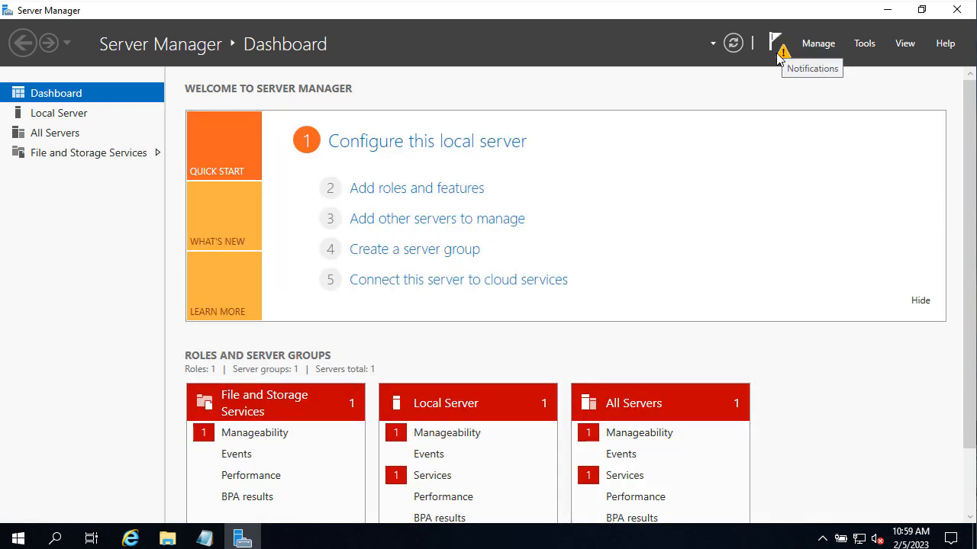
left_click(779, 55)
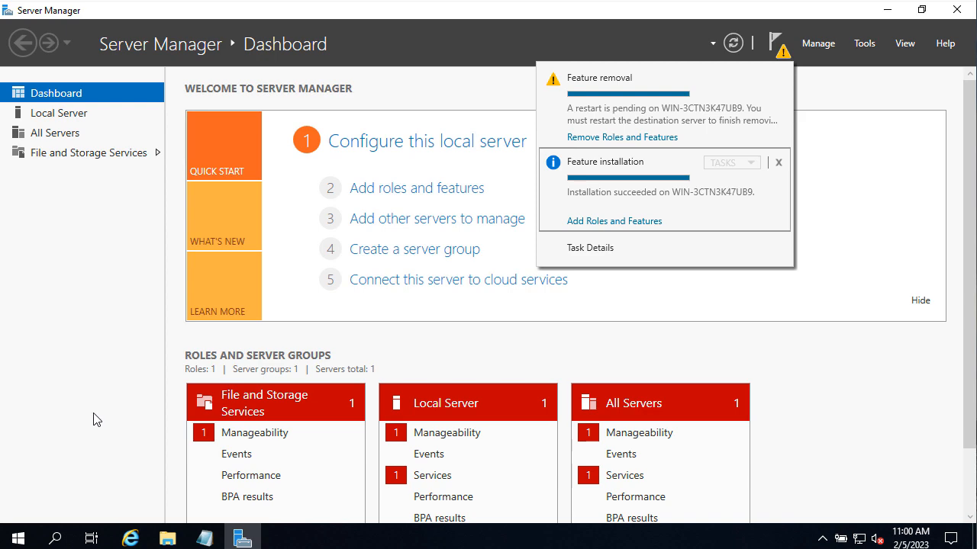
- Try to restart the server with the reason Other (Planned), and cancel the restart to save the open Notepad text
left_click(17, 537)
left_click(18, 506)
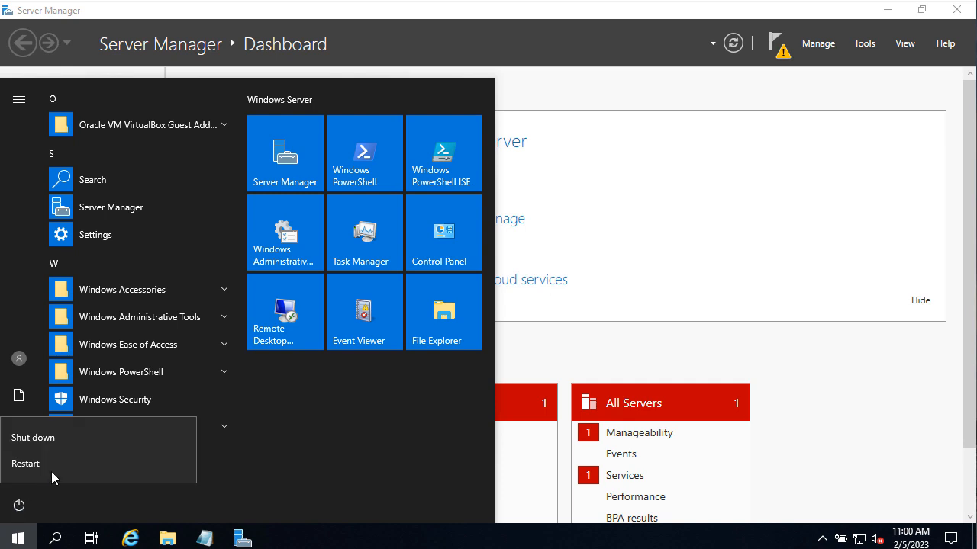
left_click(65, 467)
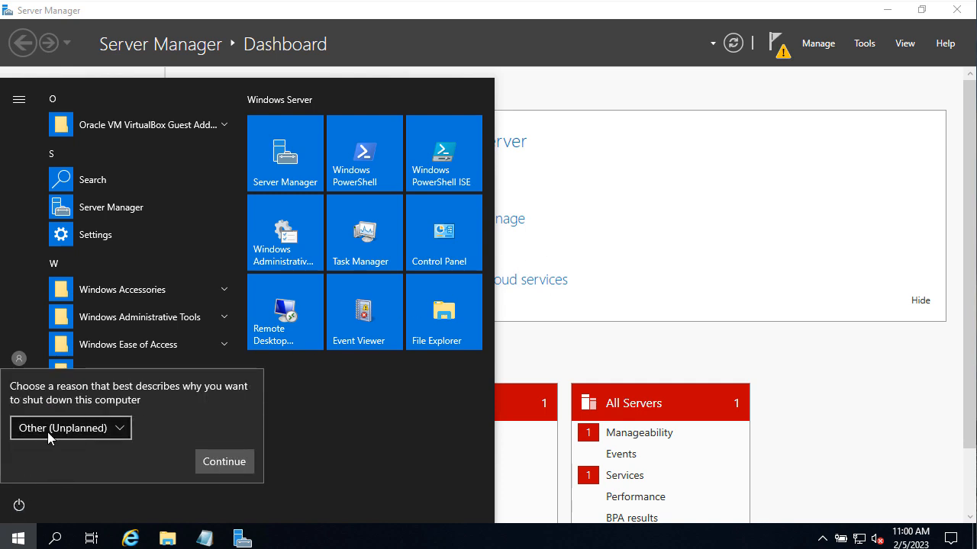
left_click(81, 430)
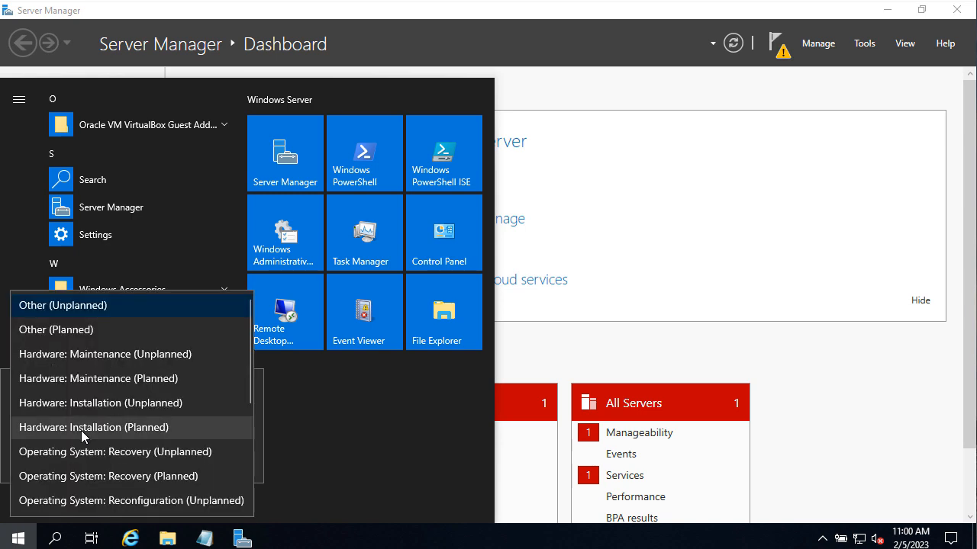
left_click(79, 328)
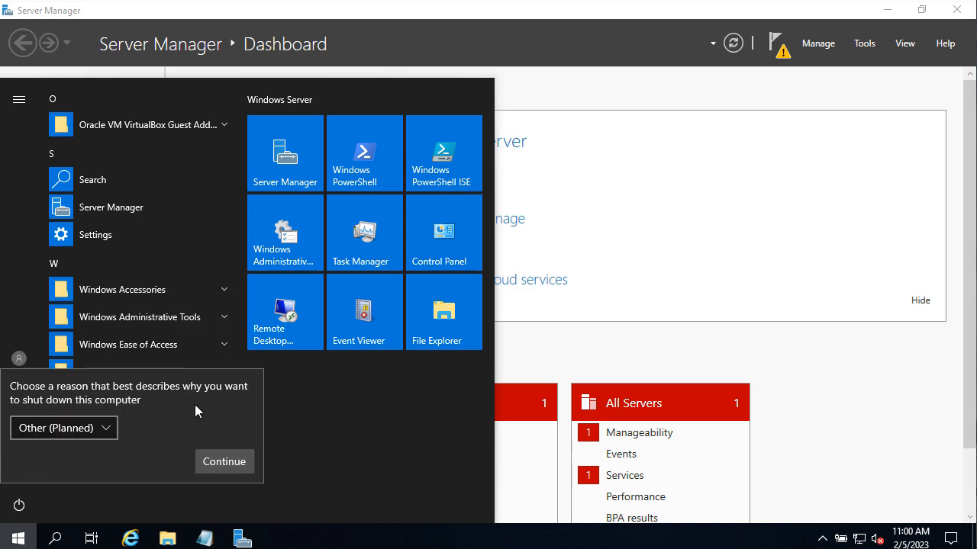
left_click(226, 462)
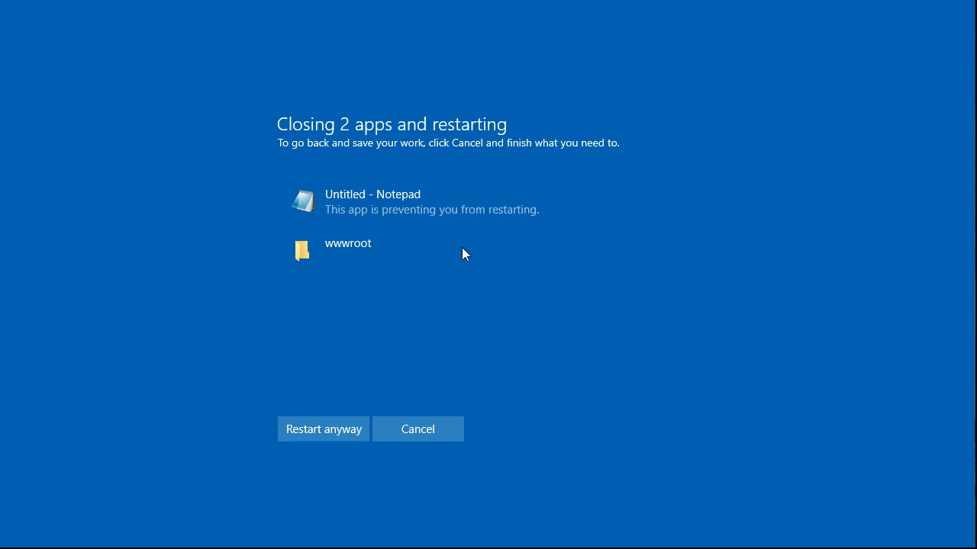
left_click(417, 428)
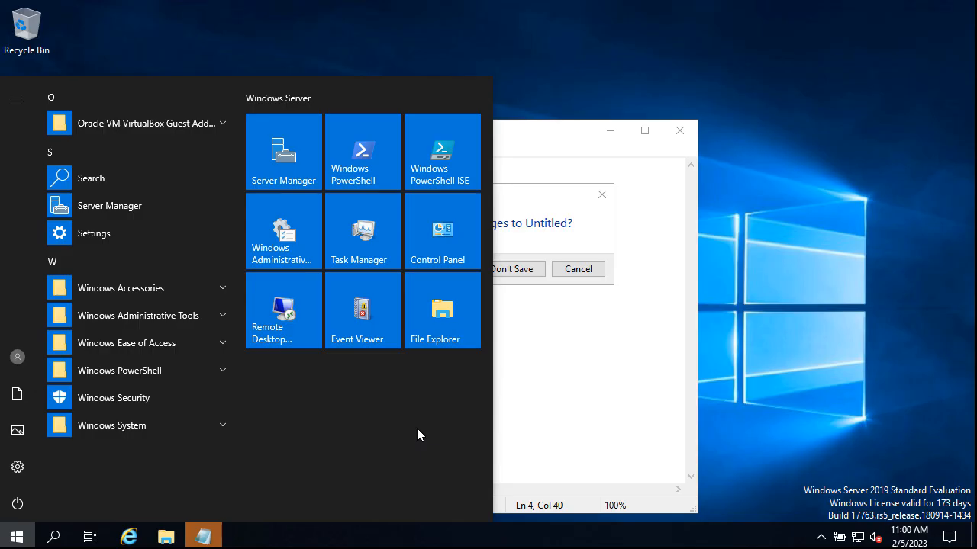
- Save the Notepad outline in Documents as befor_restart.txt and close Notepad
left_click(615, 252)
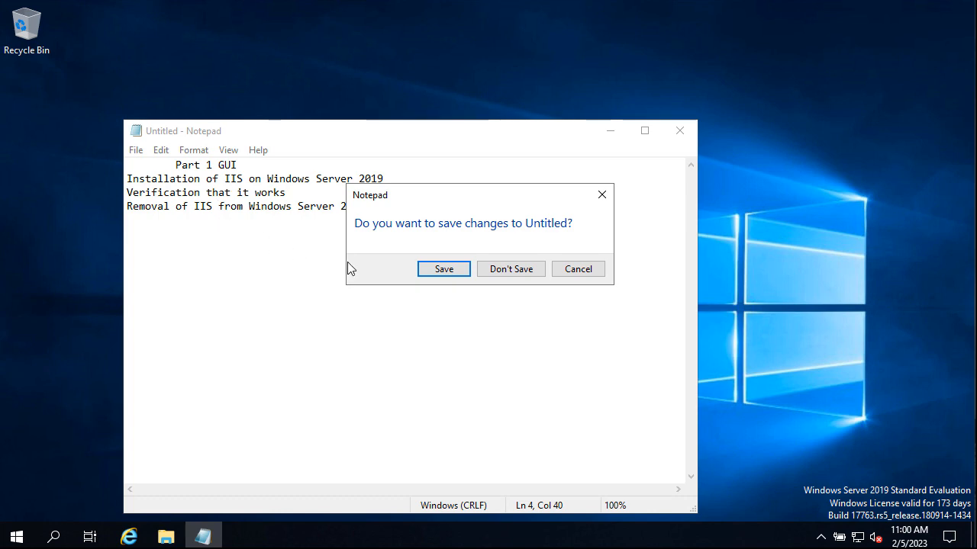
left_click(448, 271)
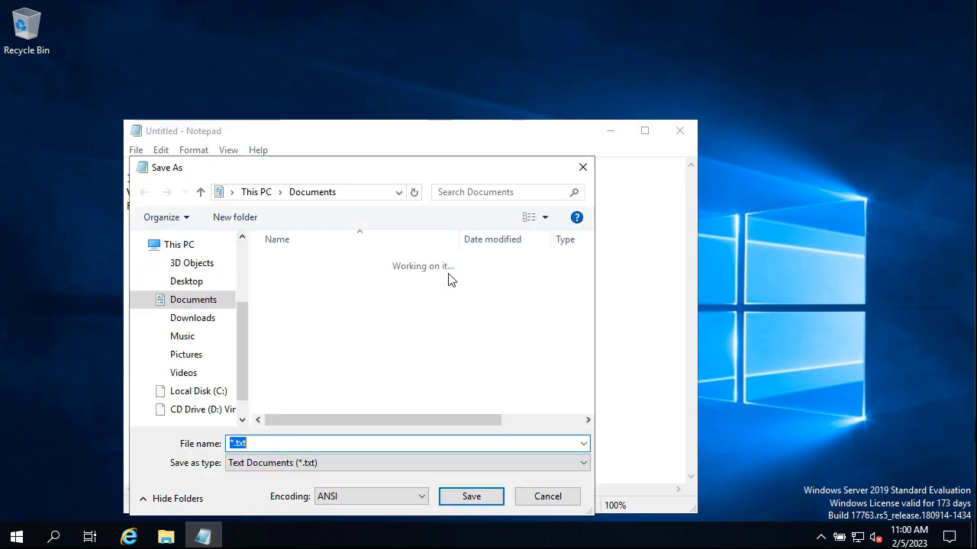
left_click(229, 445)
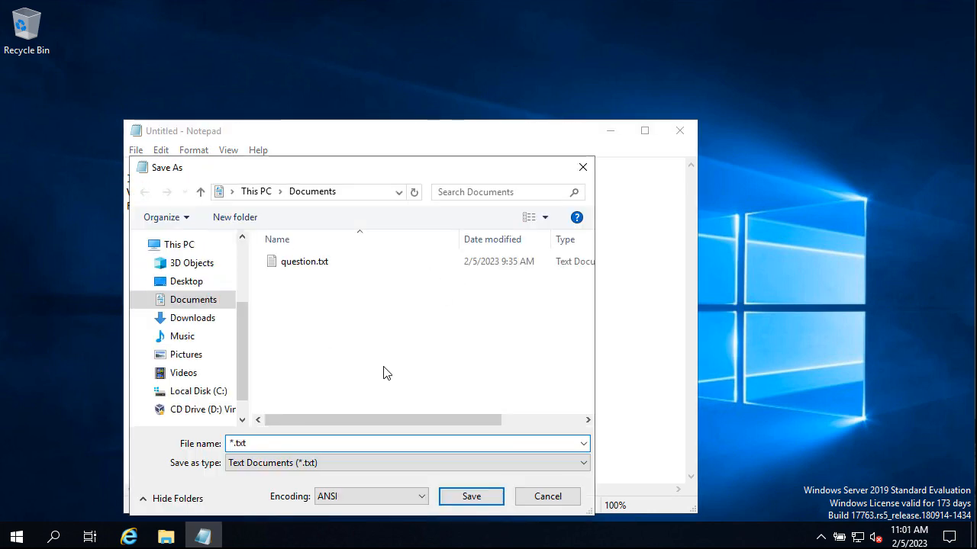
key("Delete")
type("befor")
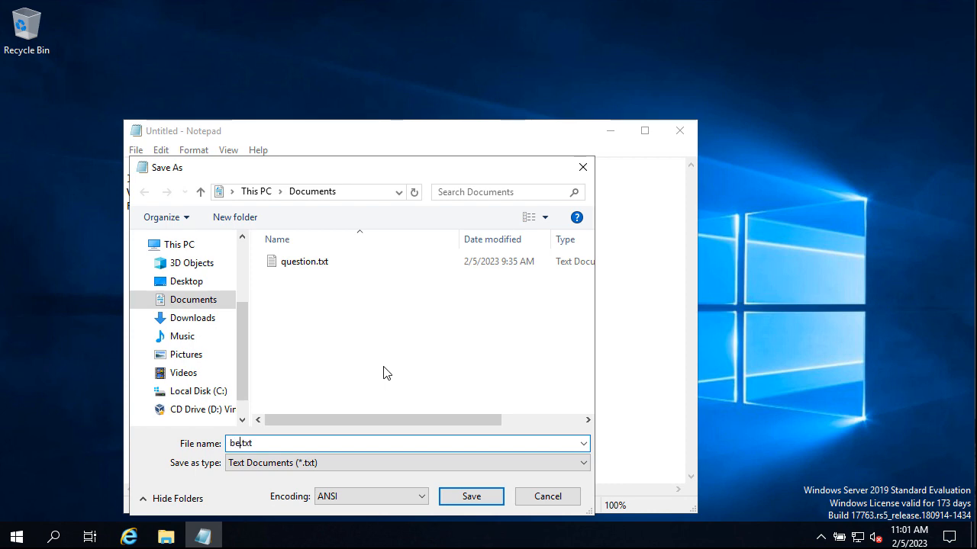
type("_restat")
key("Left")
type("r")
left_click(473, 497)
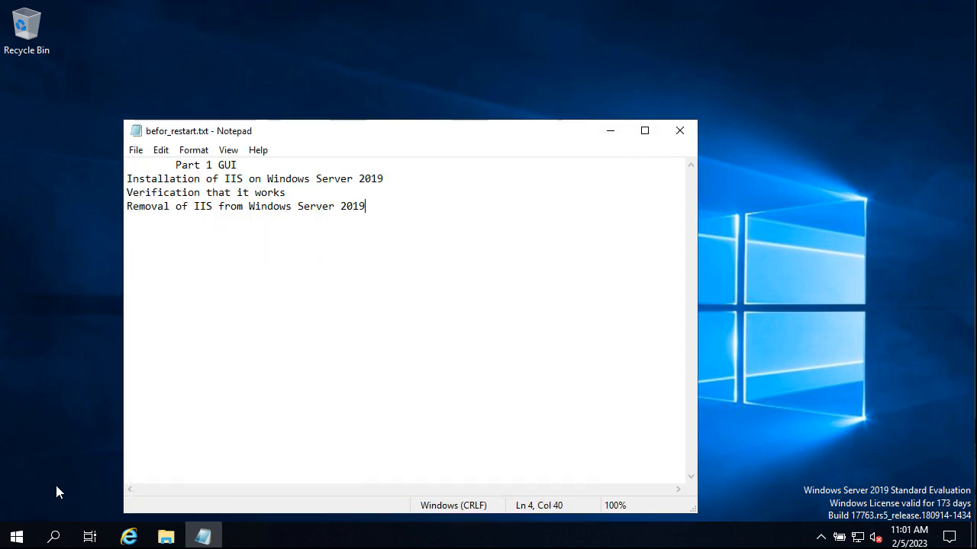
left_click(679, 134)
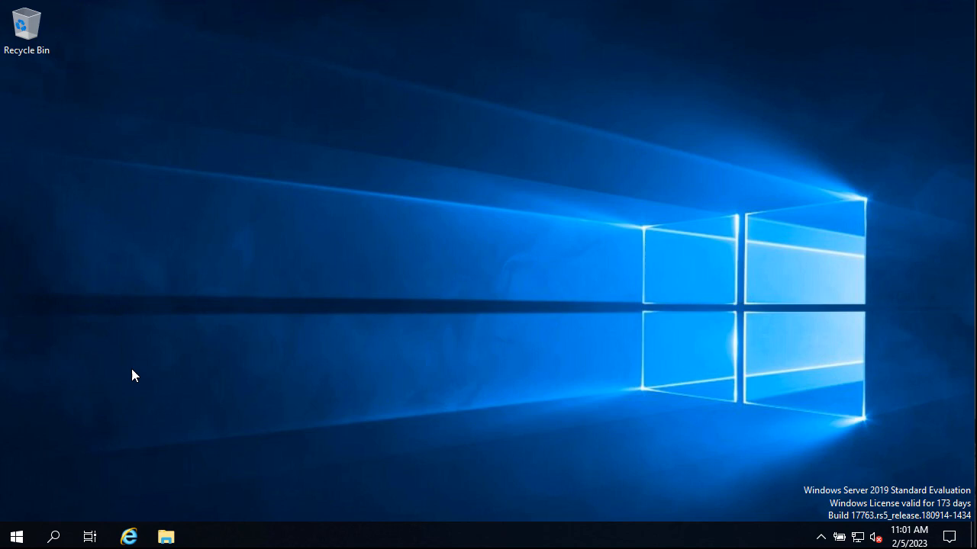
- Restart the server with the reason Other (Planned)
left_click(17, 537)
left_click(20, 503)
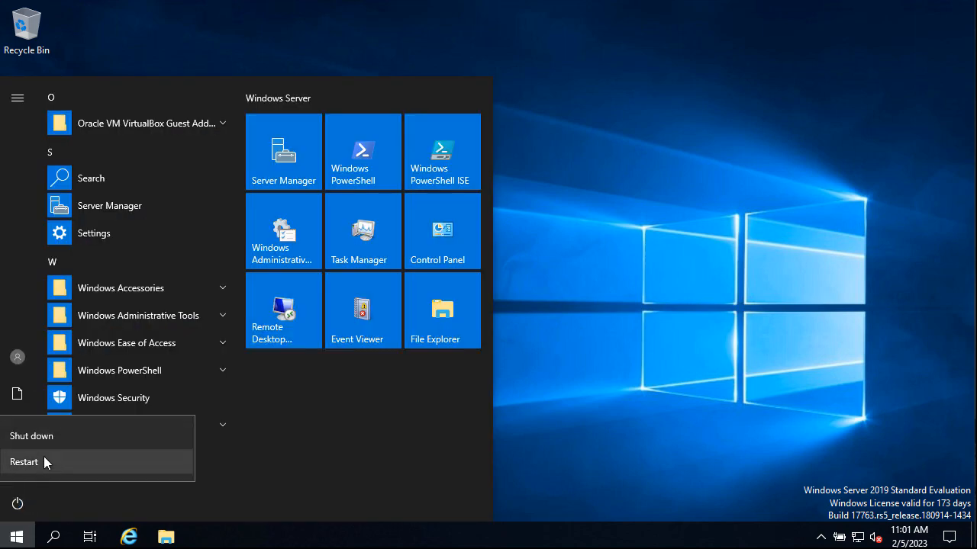
left_click(43, 462)
left_click(98, 426)
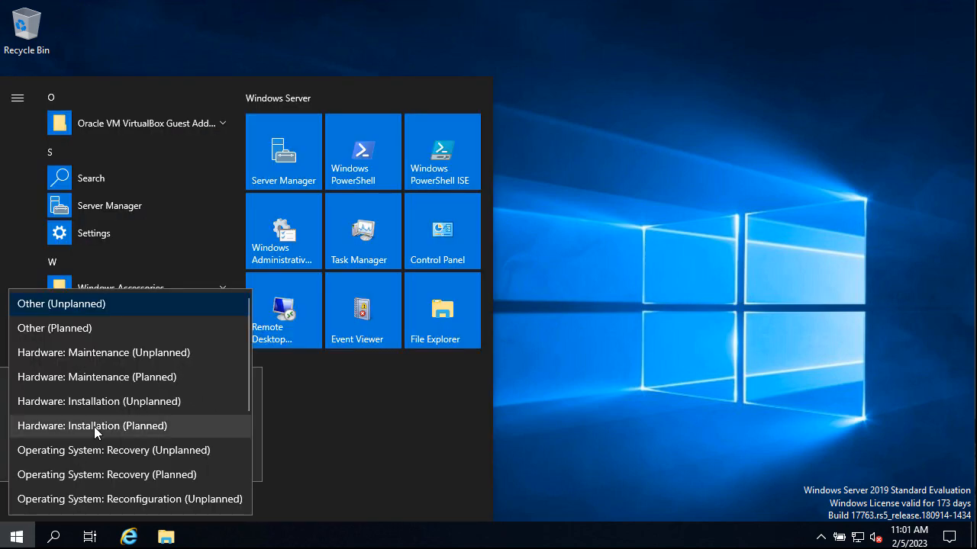
left_click(100, 327)
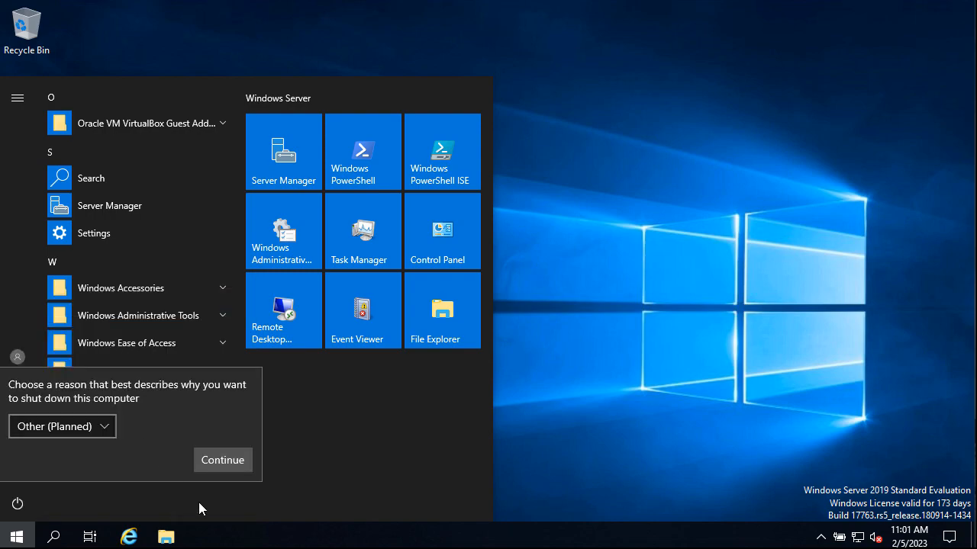
left_click(226, 466)
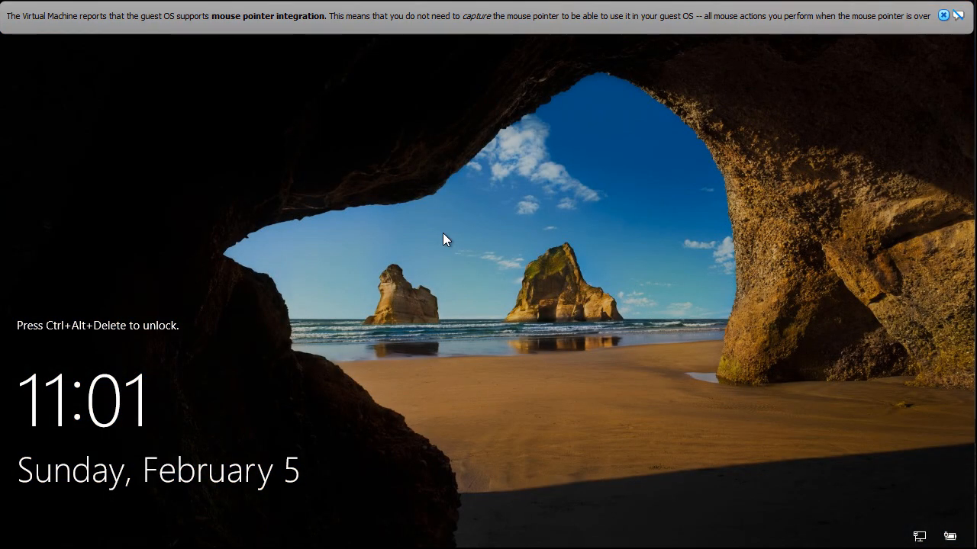
- Sign in to the Administrator account by entering its password, and dismiss the Windows Admin Center message
key("ctrl+alt+Delete")
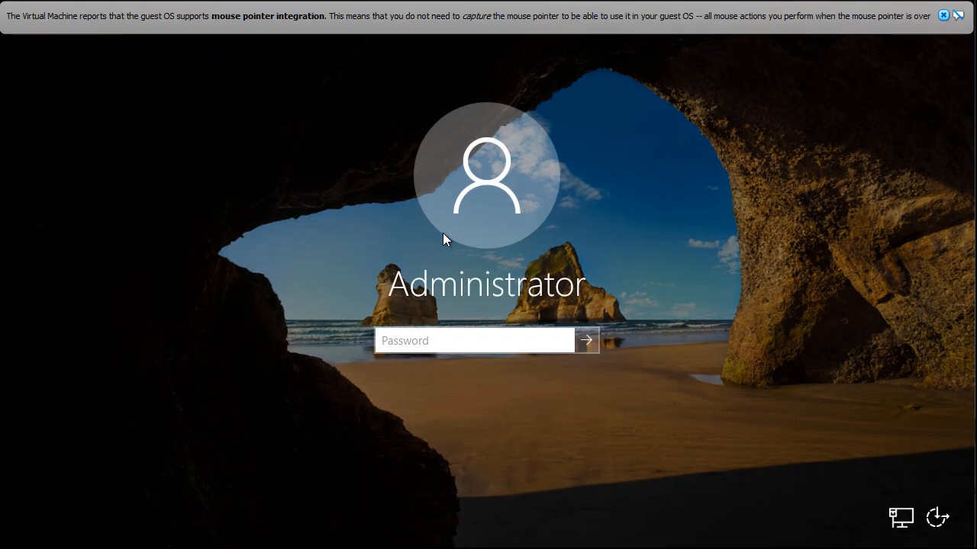
type("*****")
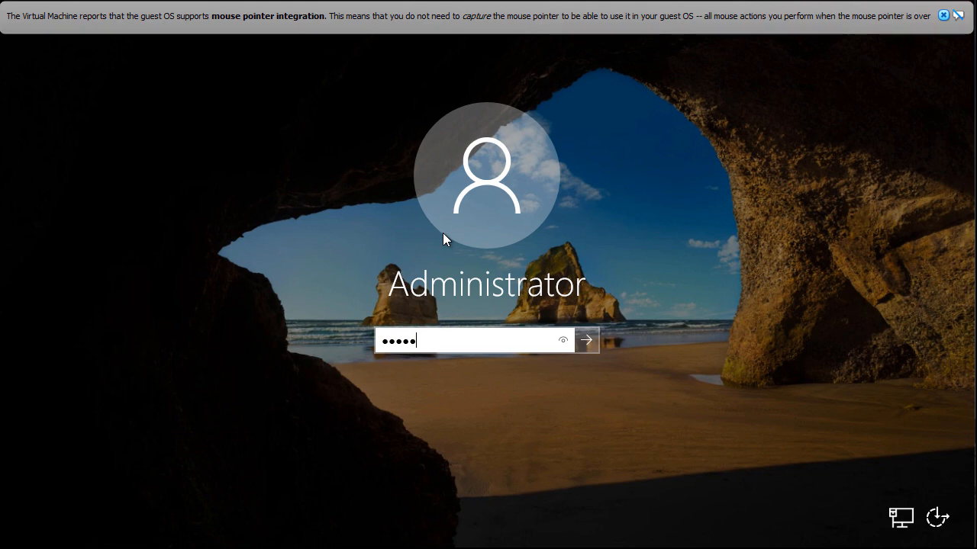
type("***")
key("Return")
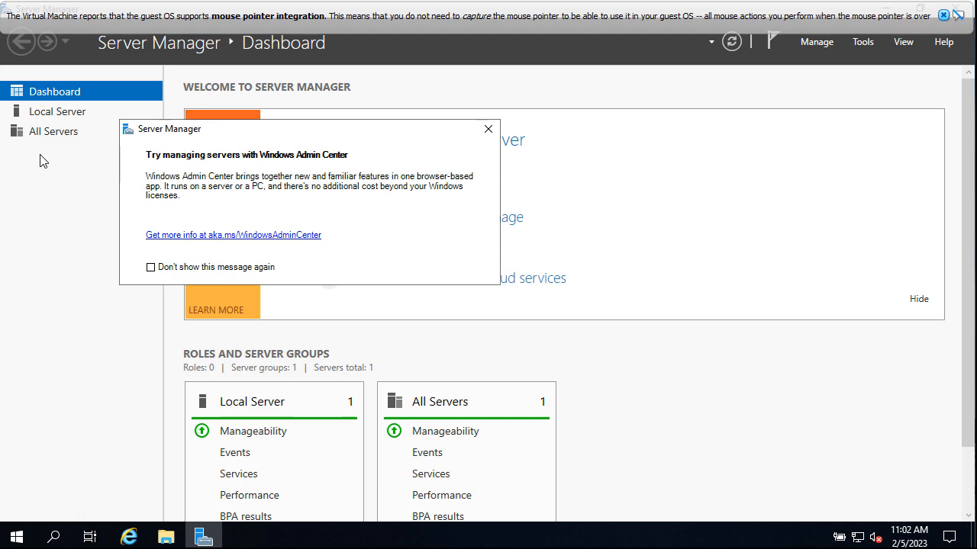
left_click(489, 129)
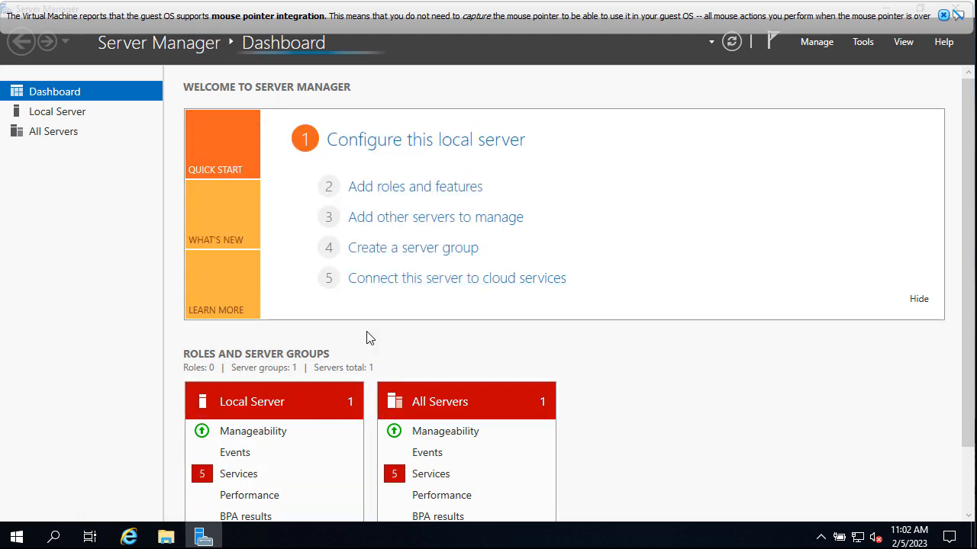
- Inspect the contents of C:\inetpub\wwwroot in File Explorer and return to the root of Local Disk (C:)
key("super+e")
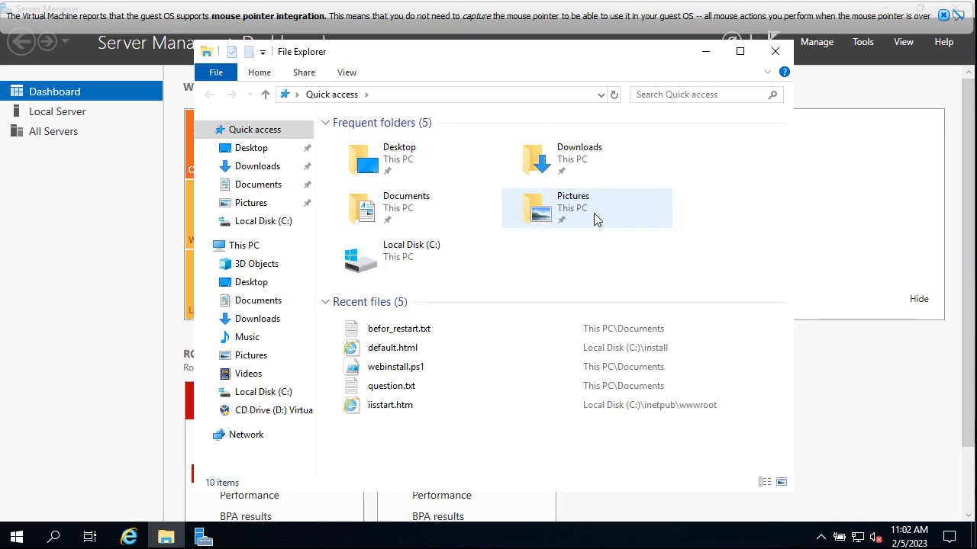
left_click(251, 395)
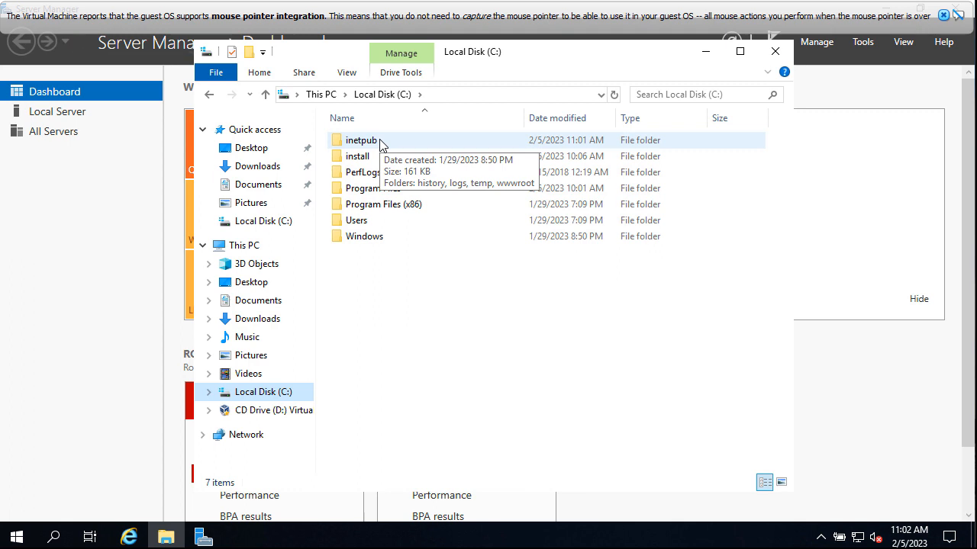
double_click(380, 142)
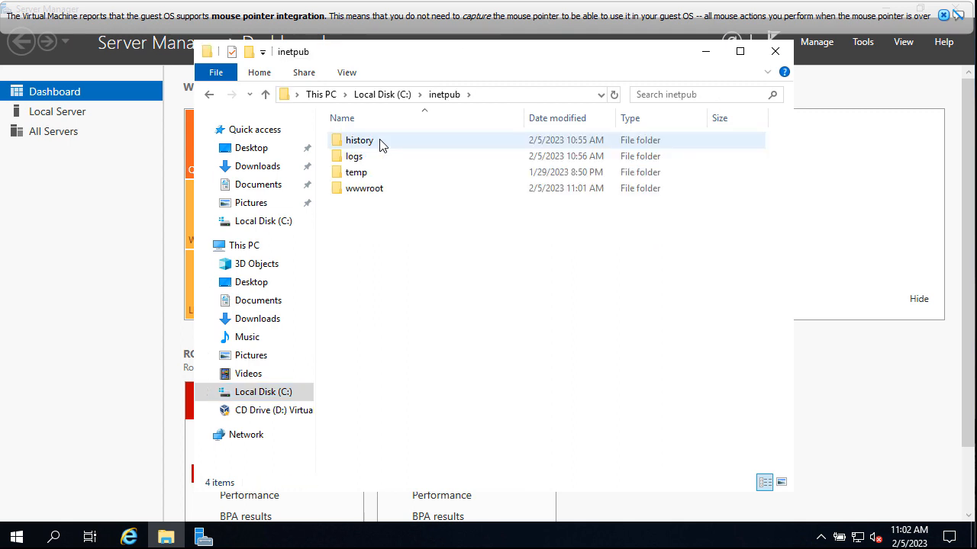
double_click(370, 194)
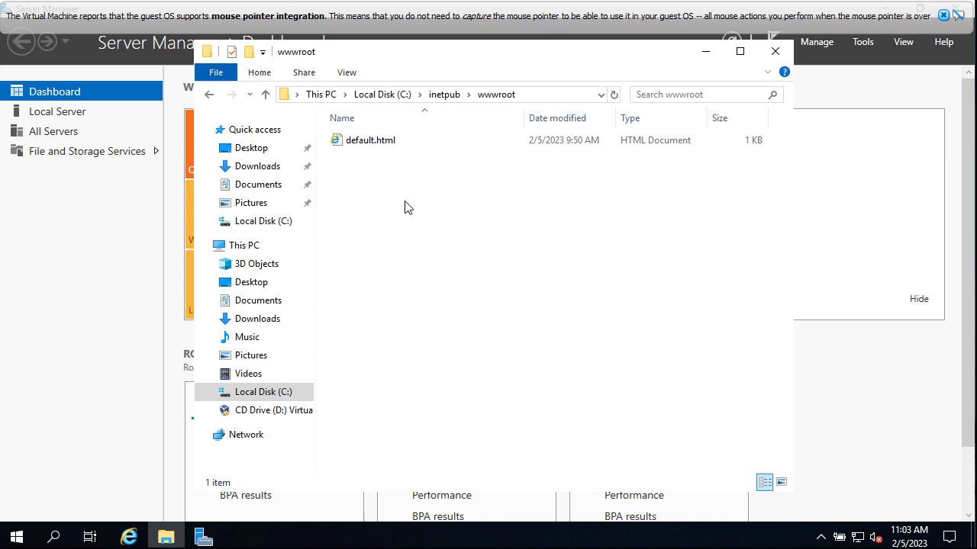
left_click(397, 96)
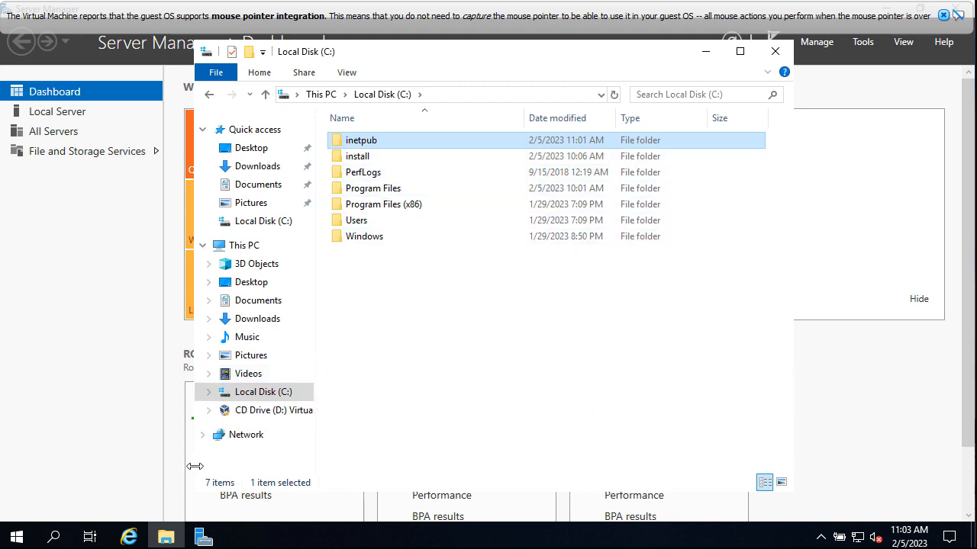
left_click(129, 538)
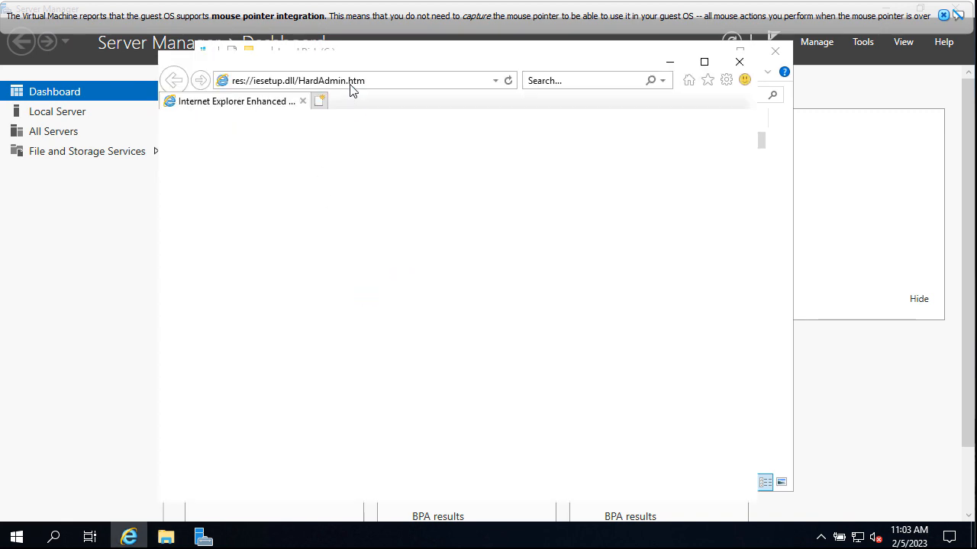
left_click(362, 84)
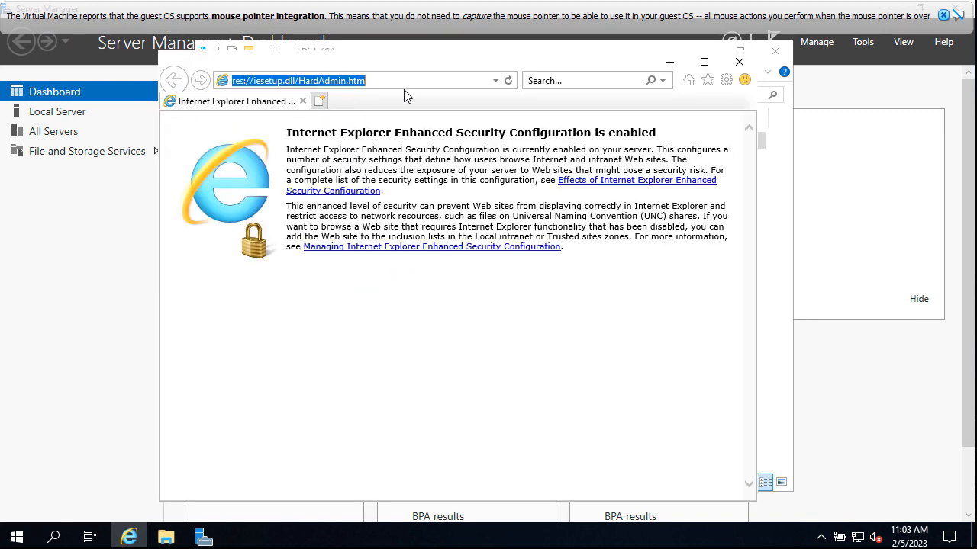
type("lo")
key("Return")
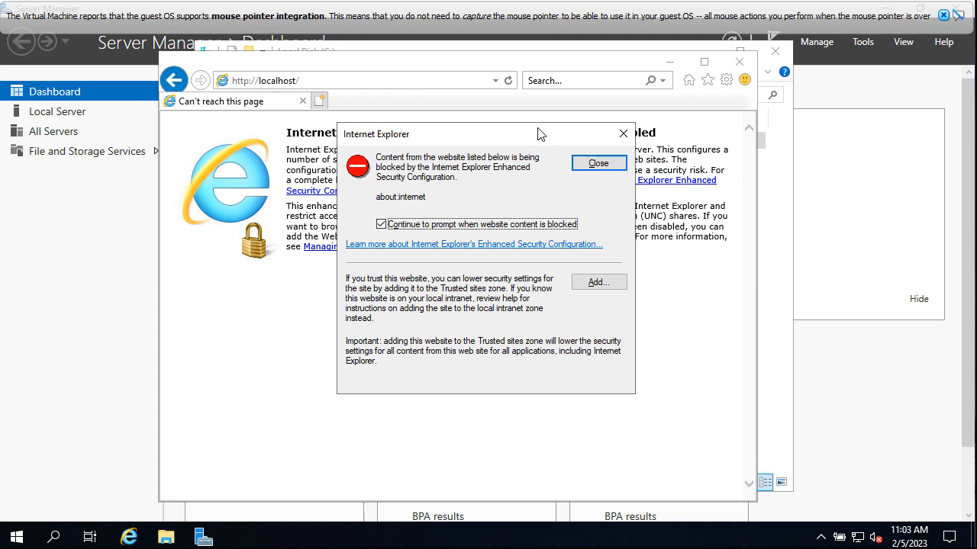
left_click(598, 165)
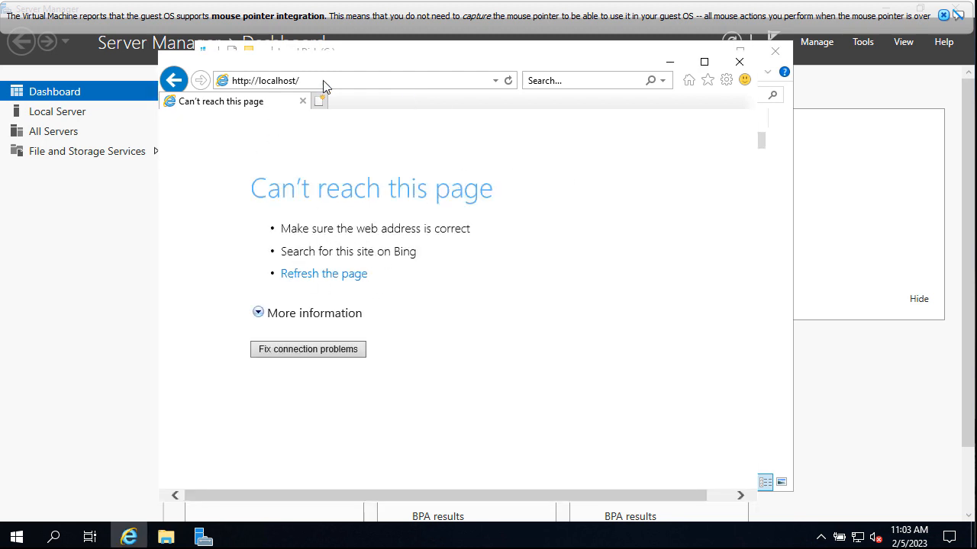
- Close the File Explorer and Internet Explorer windows to return to the Server Manager dashboard
left_click(778, 55)
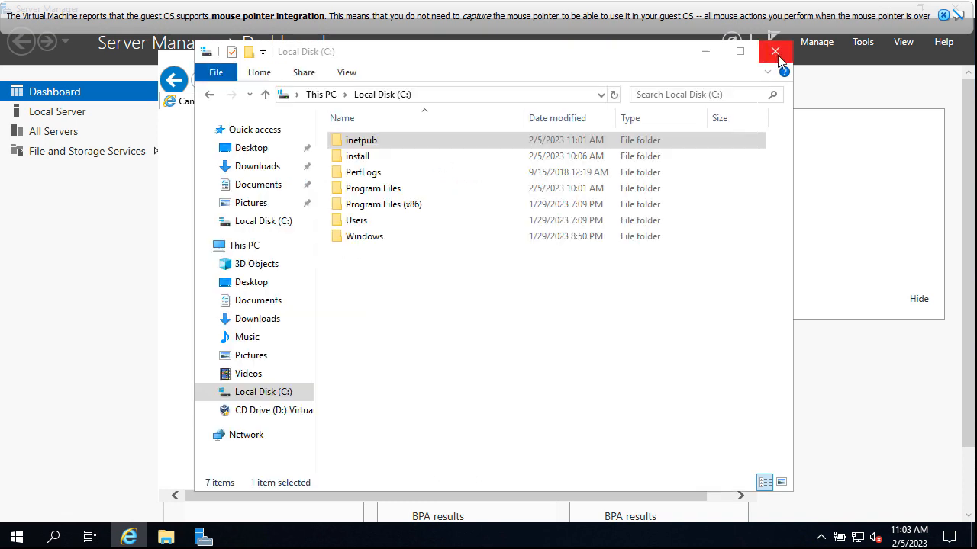
left_click(776, 53)
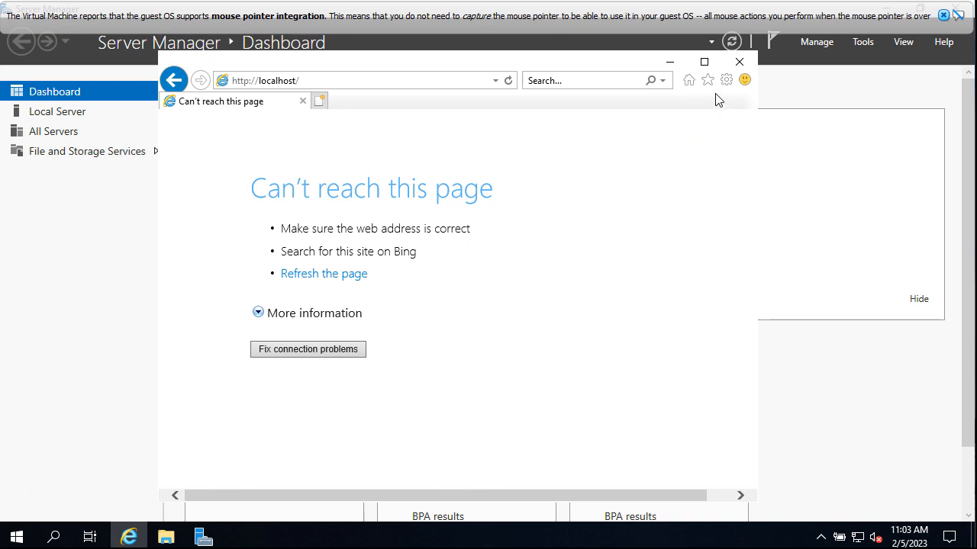
left_click(739, 63)
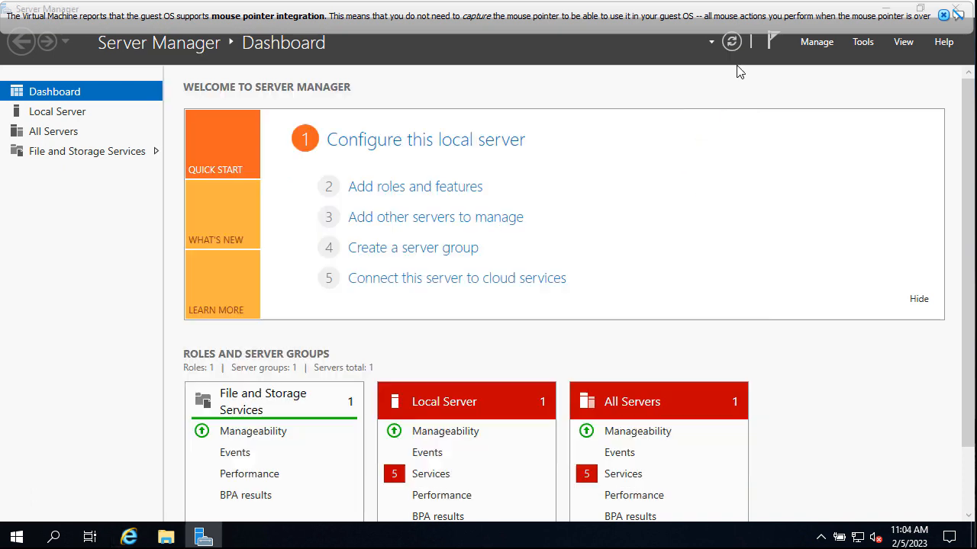